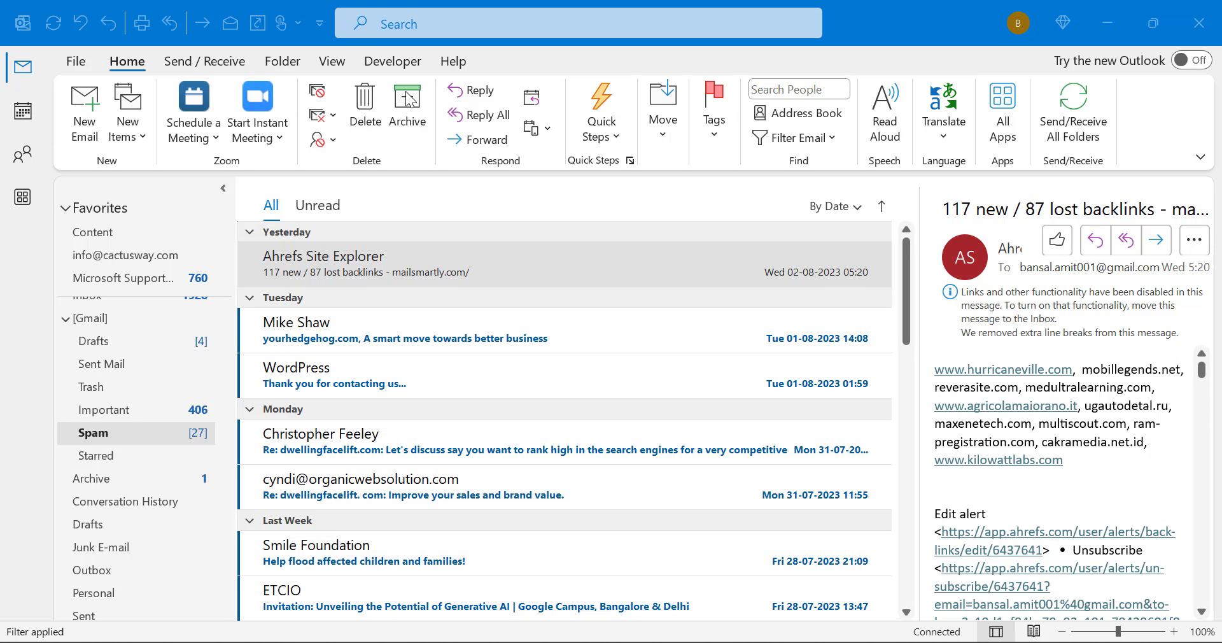
- Focus Outlook and drop down the New Items list on the Home tab
scroll(140, 414, up, 1)
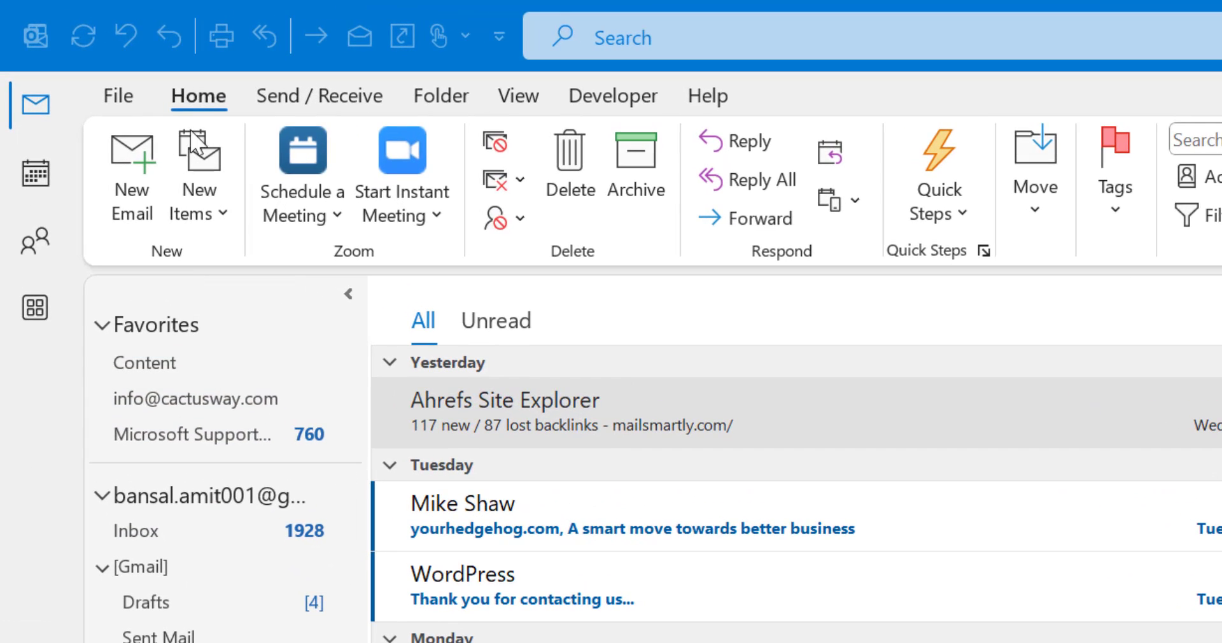
click(126, 63)
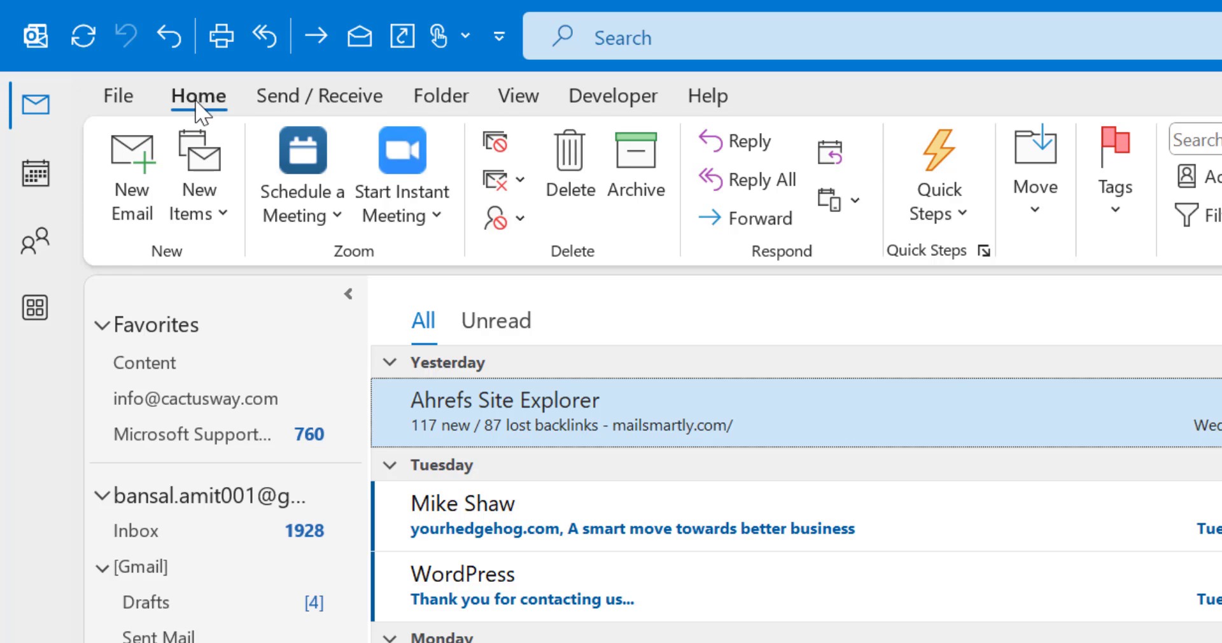
click(224, 214)
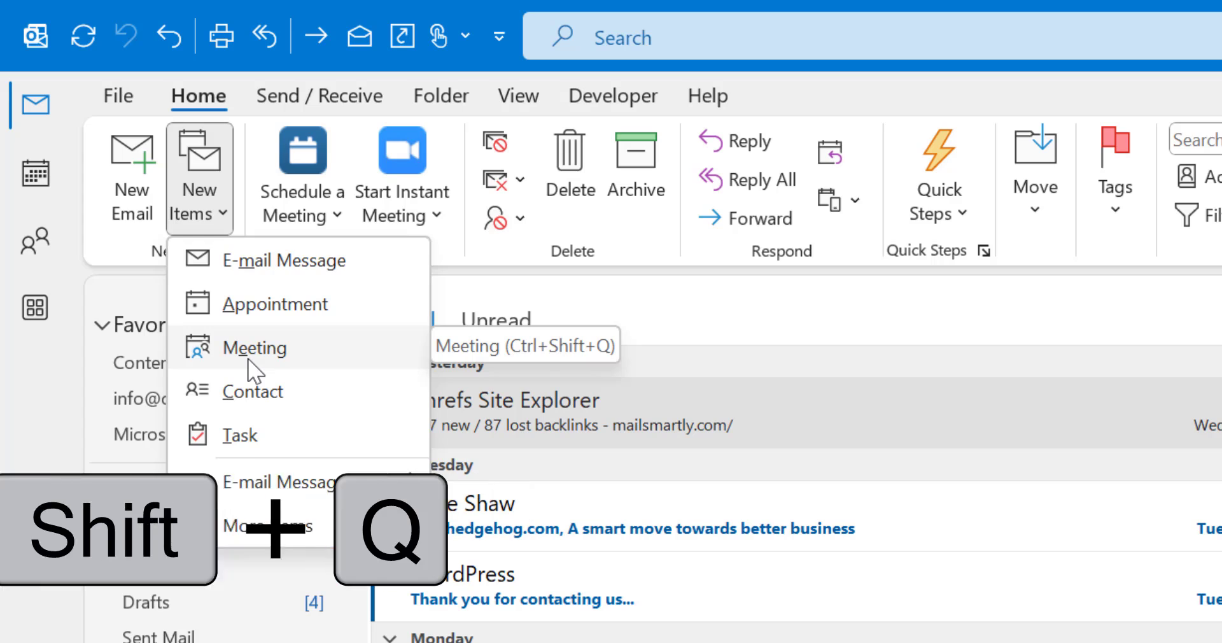
- Start a new meeting invitation titled 'Meeting on Progress', keeping the default sender account
key(Escape)
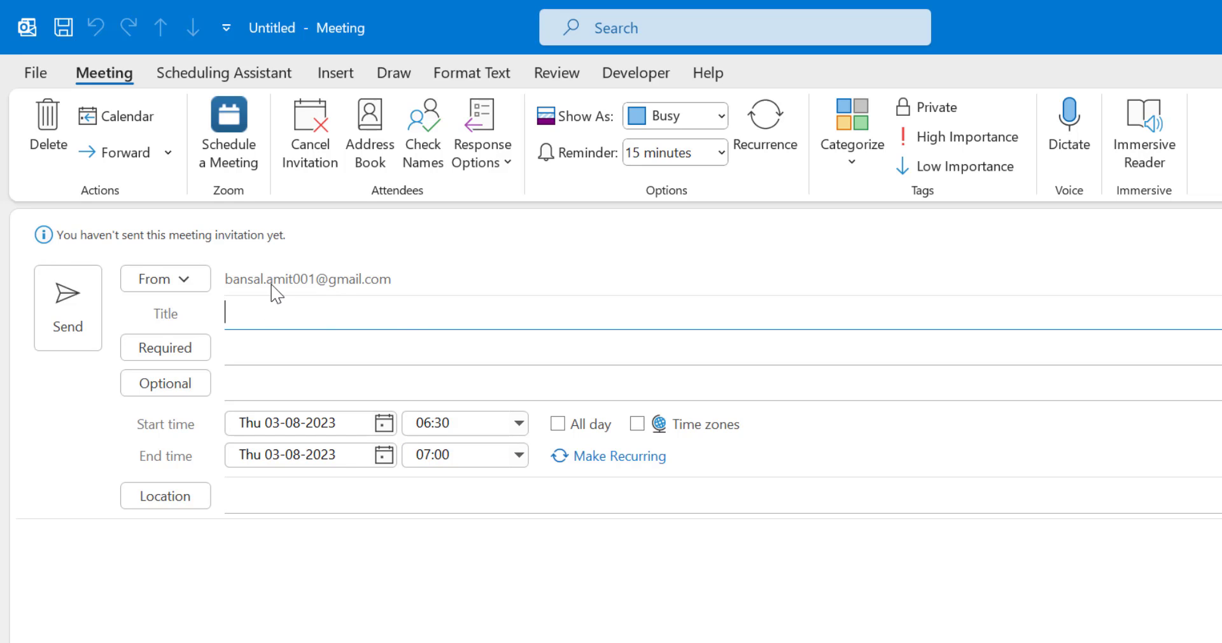
click(191, 280)
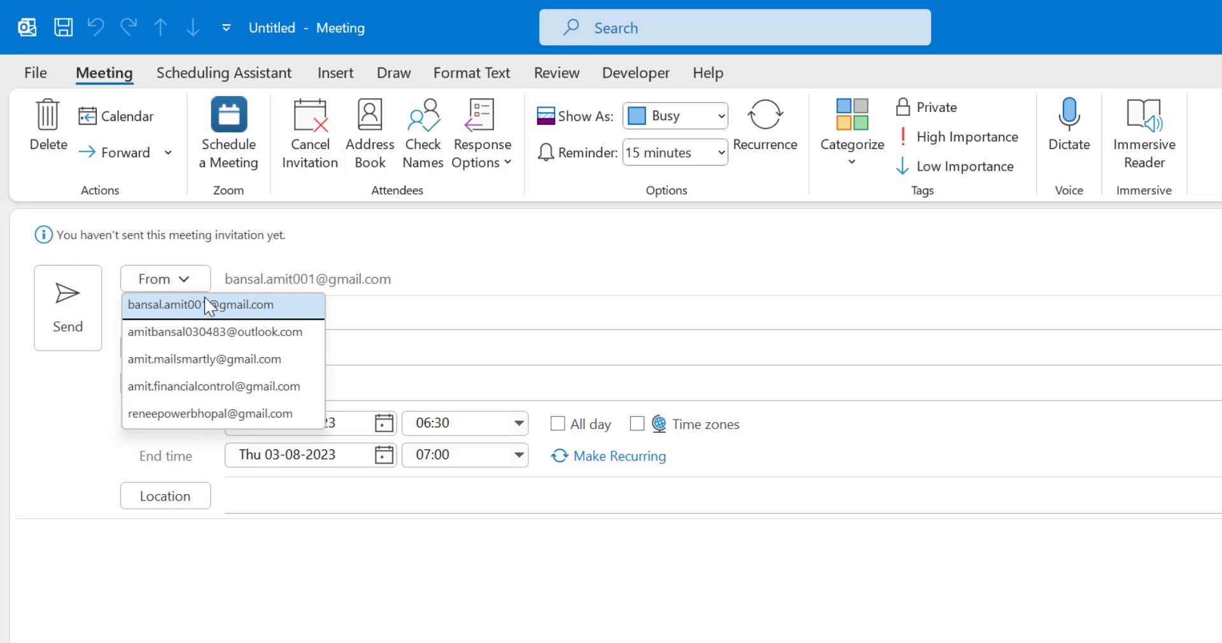
click(631, 238)
click(298, 310)
text(Meeting on Progress)
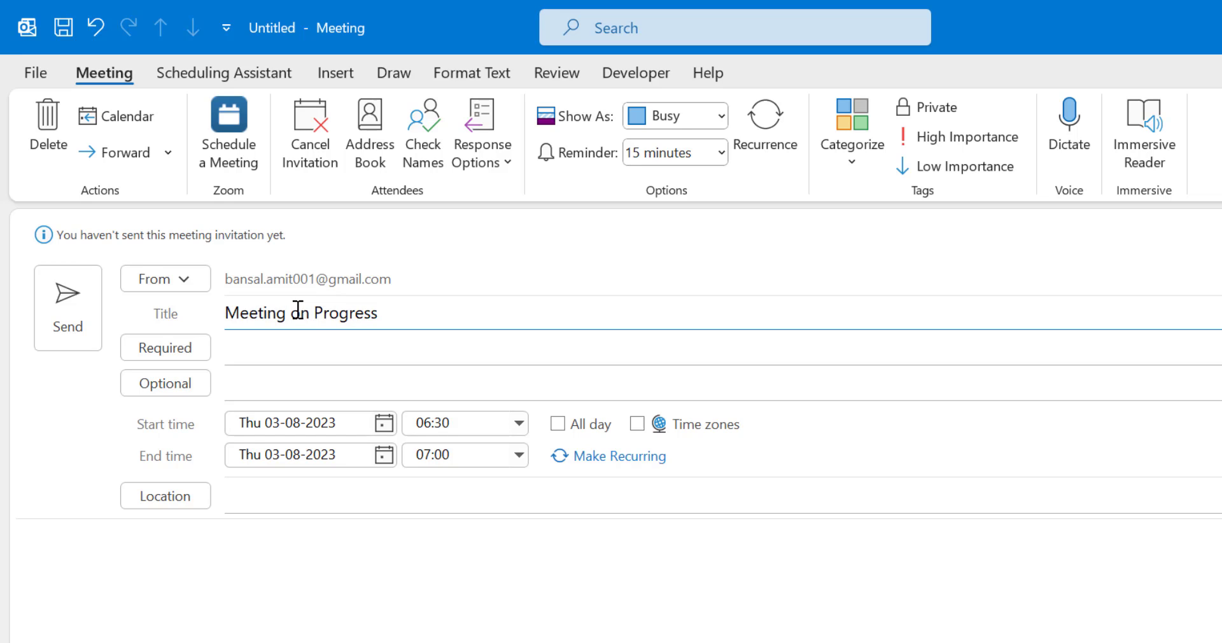
- Pick one contact as a required attendee and the next contact as optional
click(276, 352)
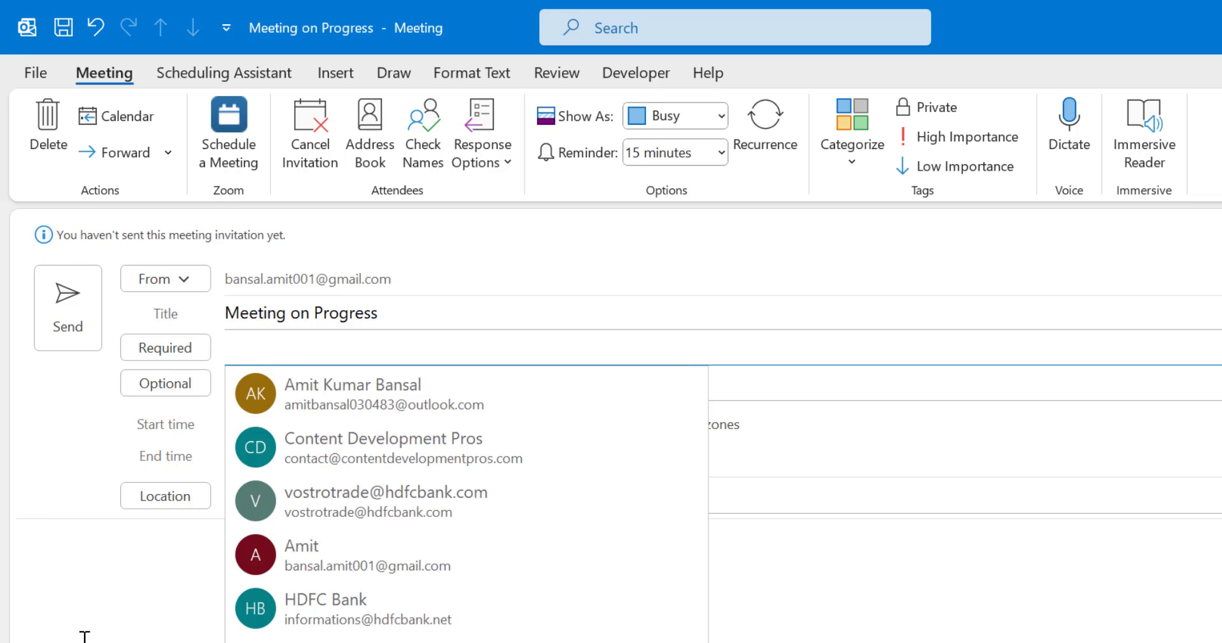
click(128, 534)
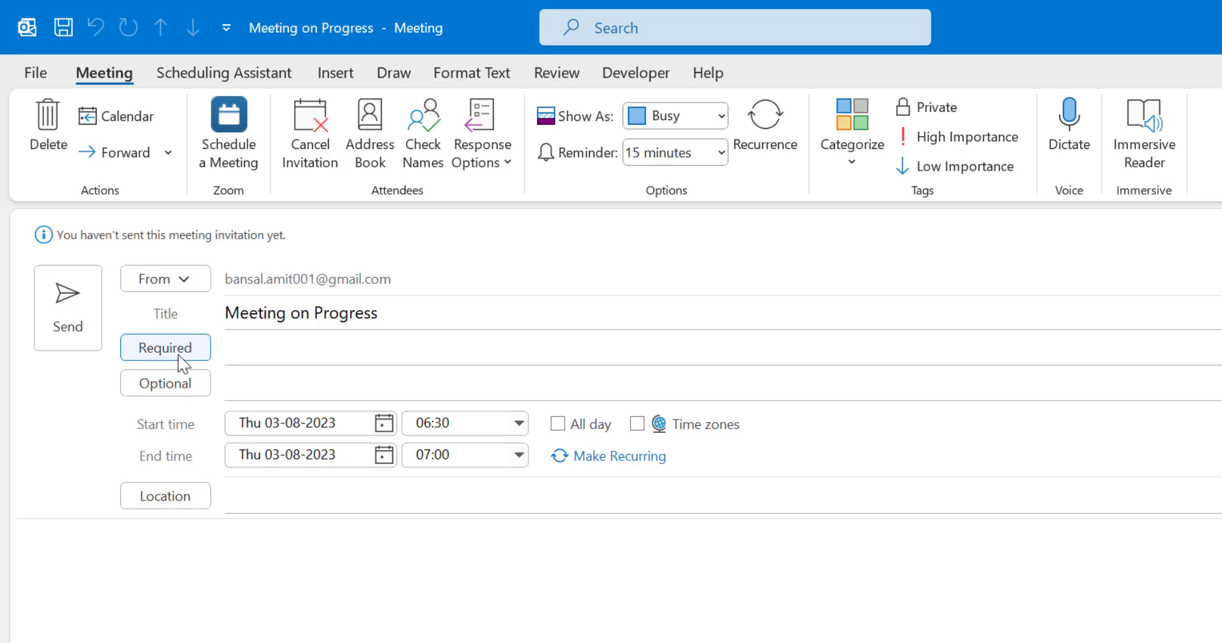
click(318, 345)
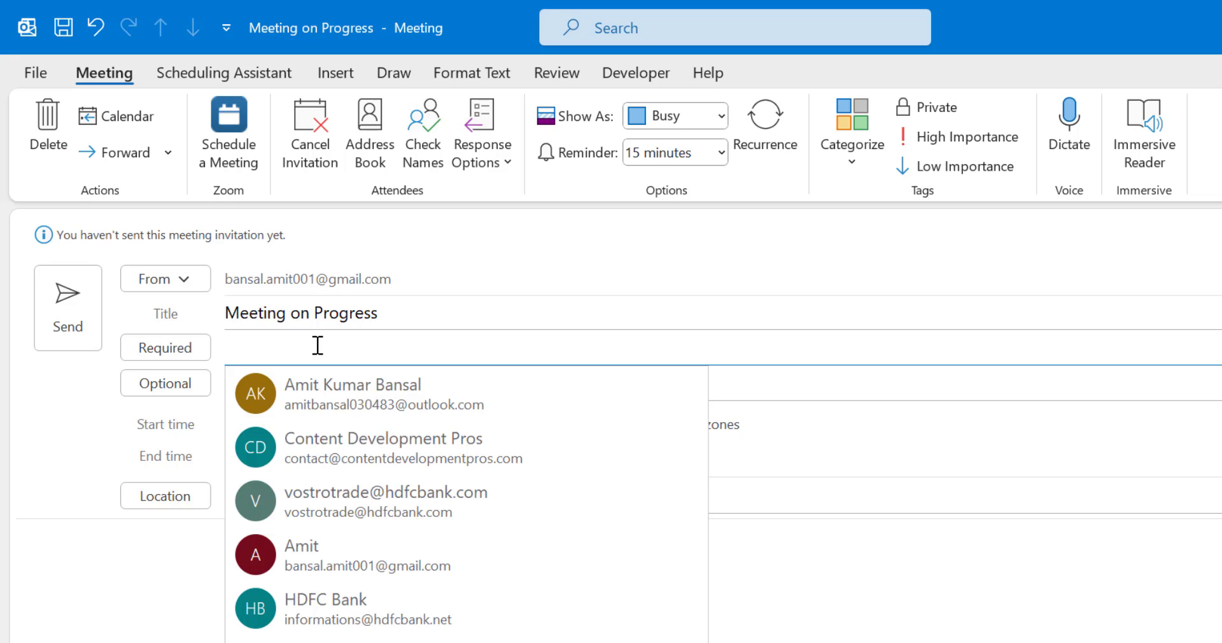
click(164, 355)
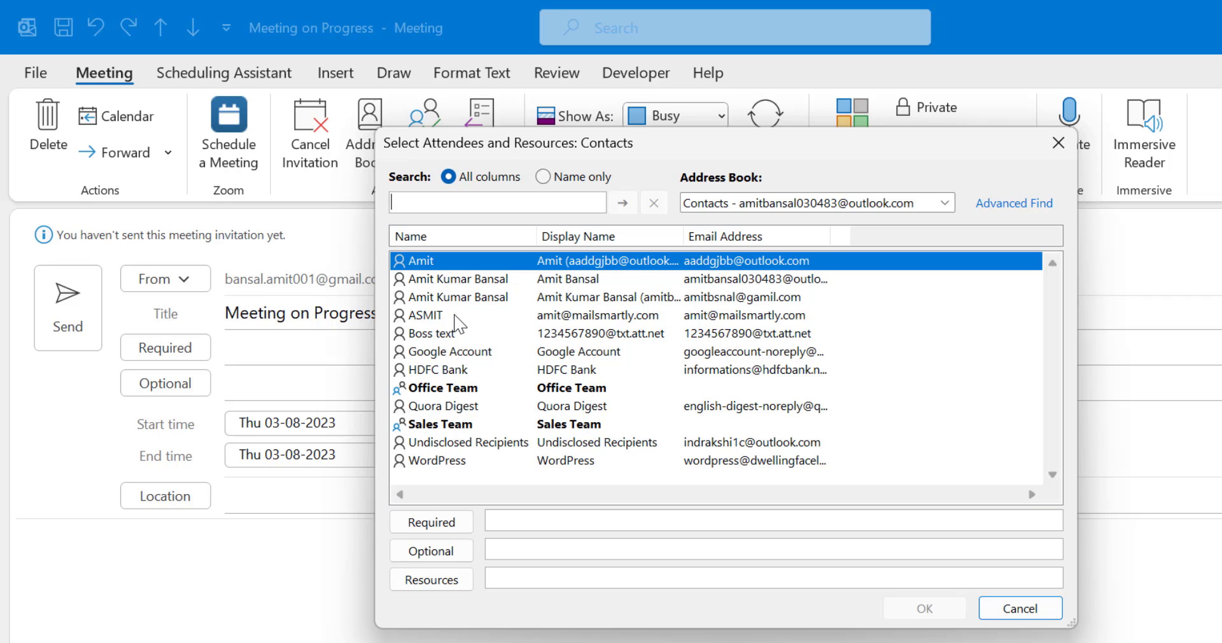
click(594, 298)
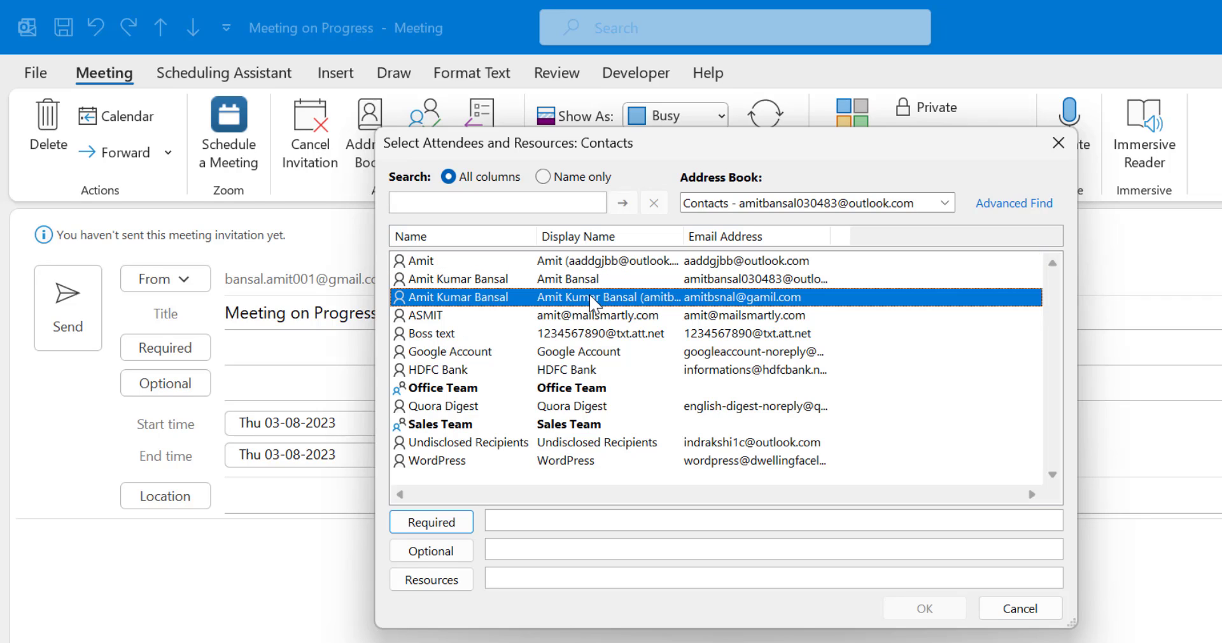
double_click(591, 298)
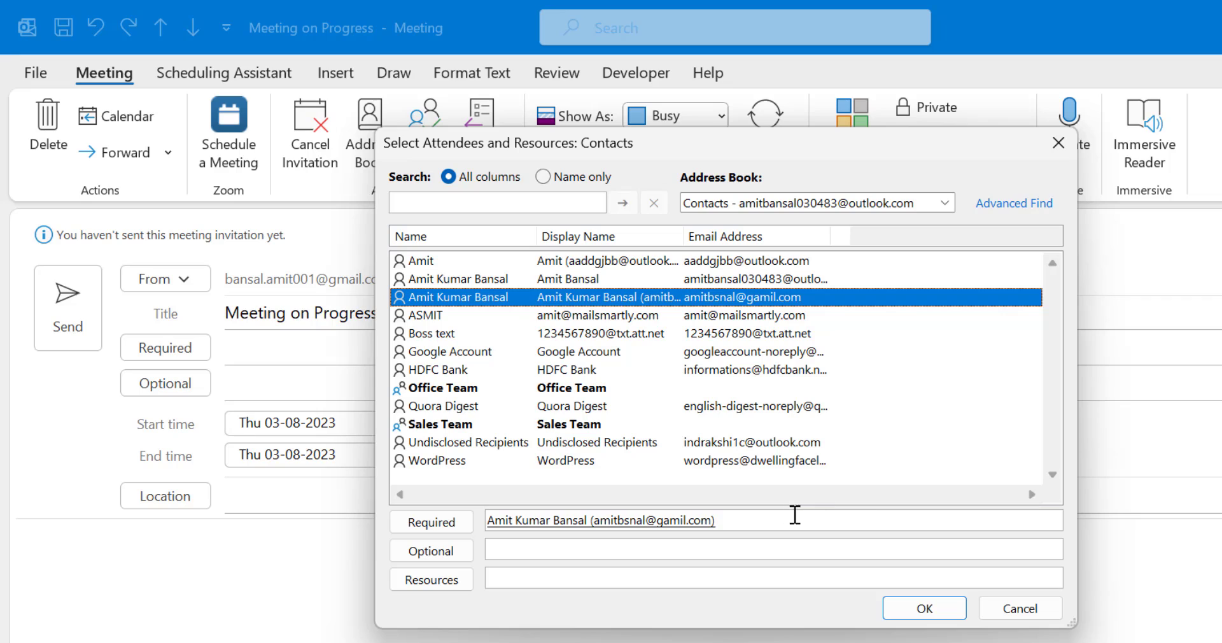
key(Down)
key(Down)
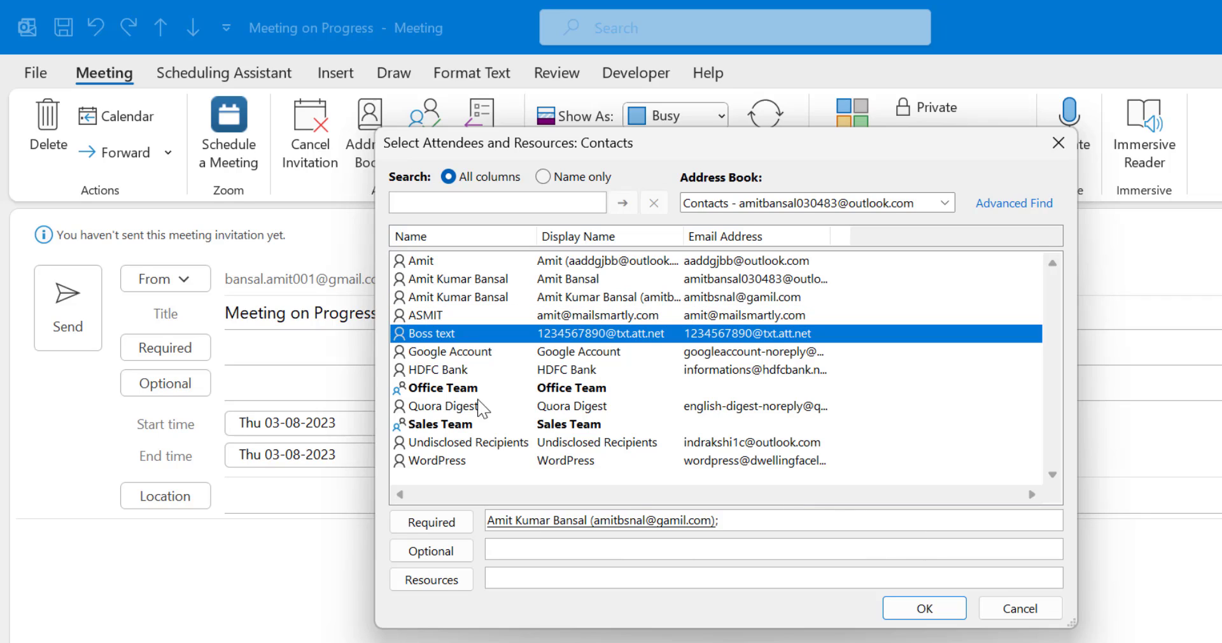
click(438, 552)
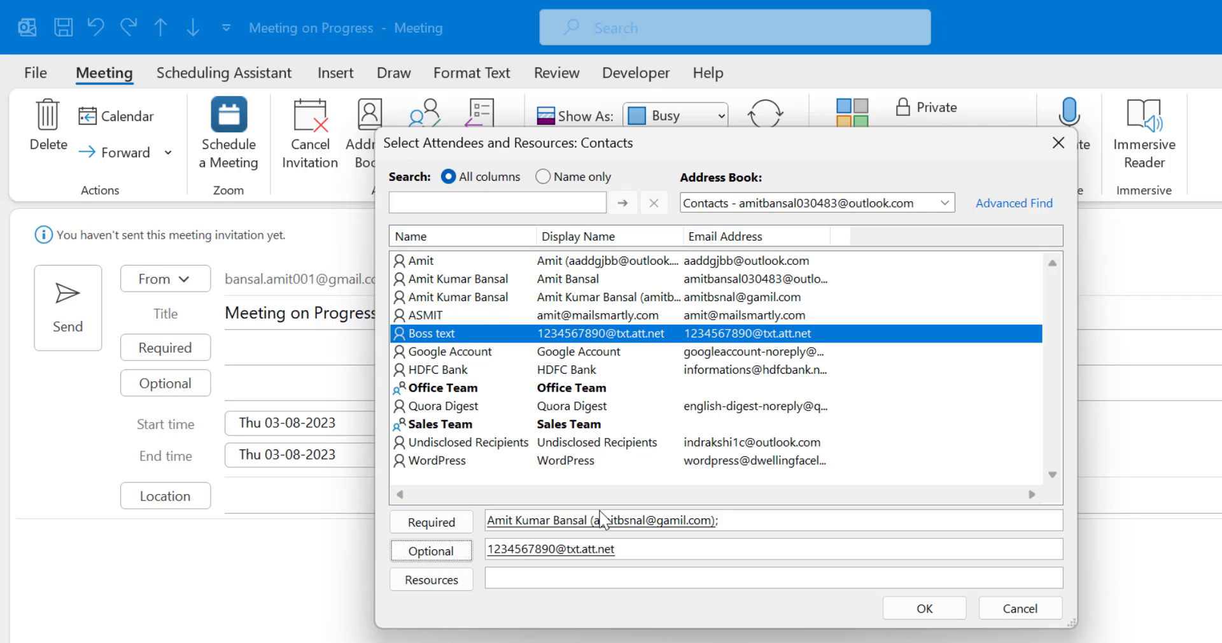
click(923, 608)
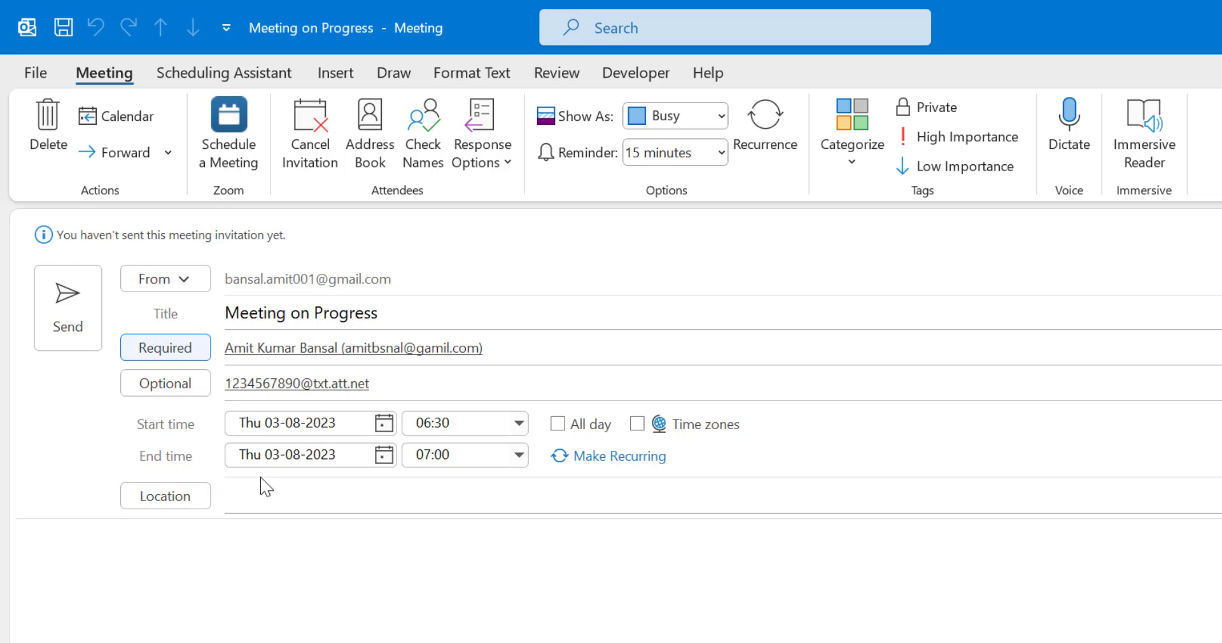
- Schedule the meeting for Wed 16-08-2023, 12:00 to 14:00
click(384, 423)
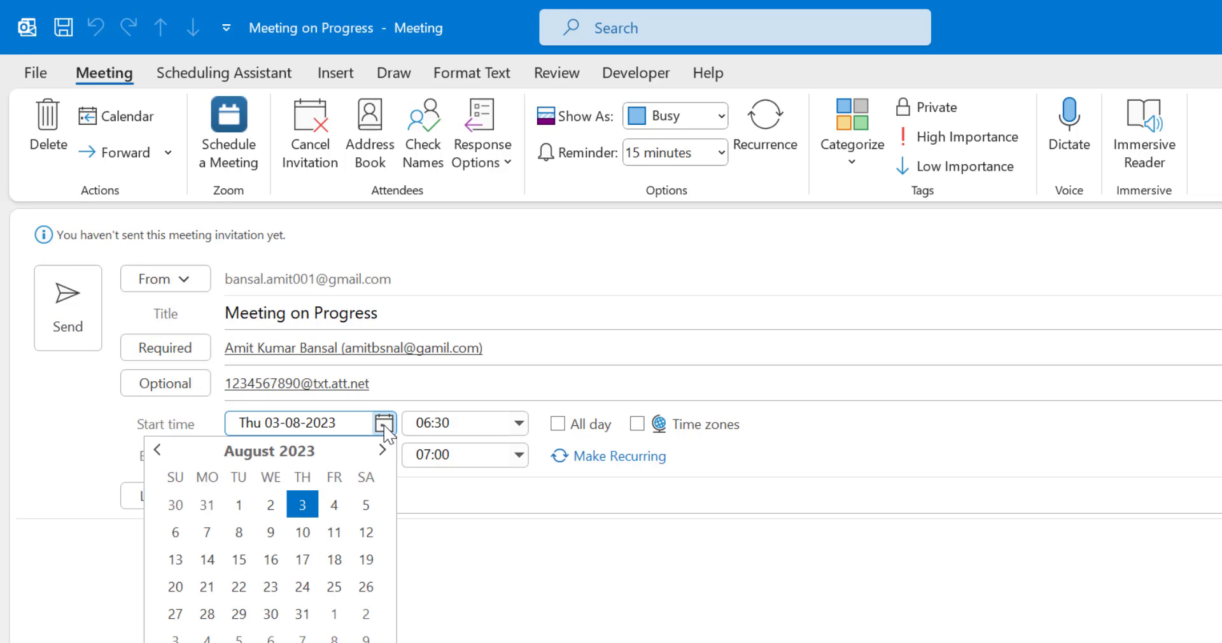
click(271, 560)
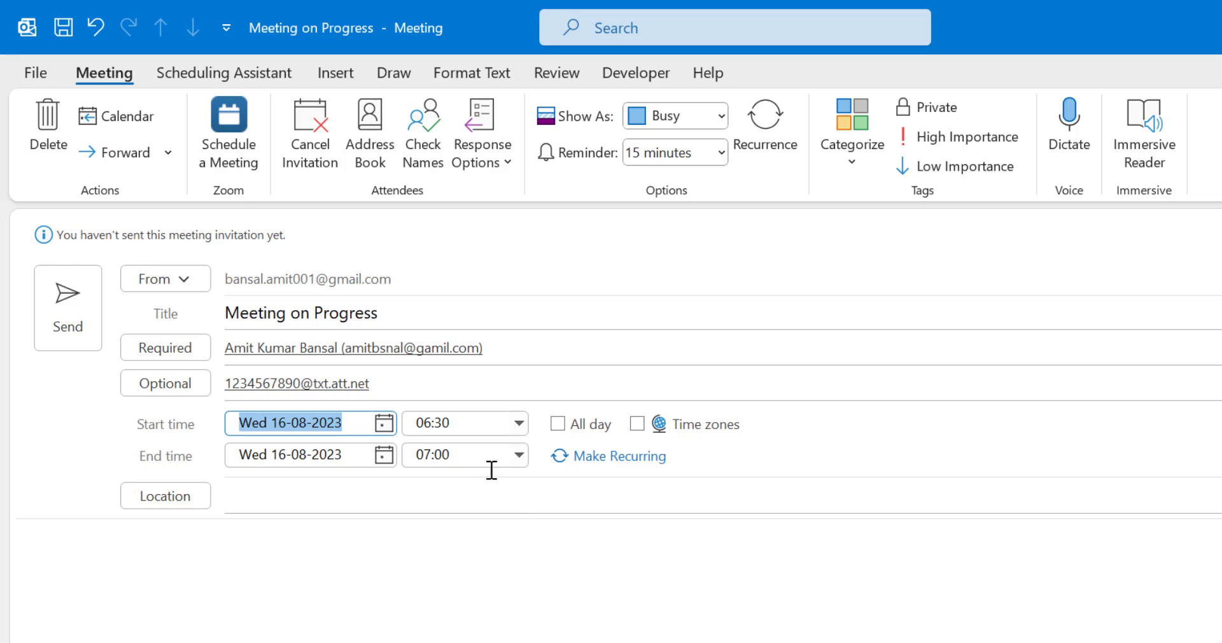
click(519, 425)
drag(518, 493, 519, 513)
click(505, 489)
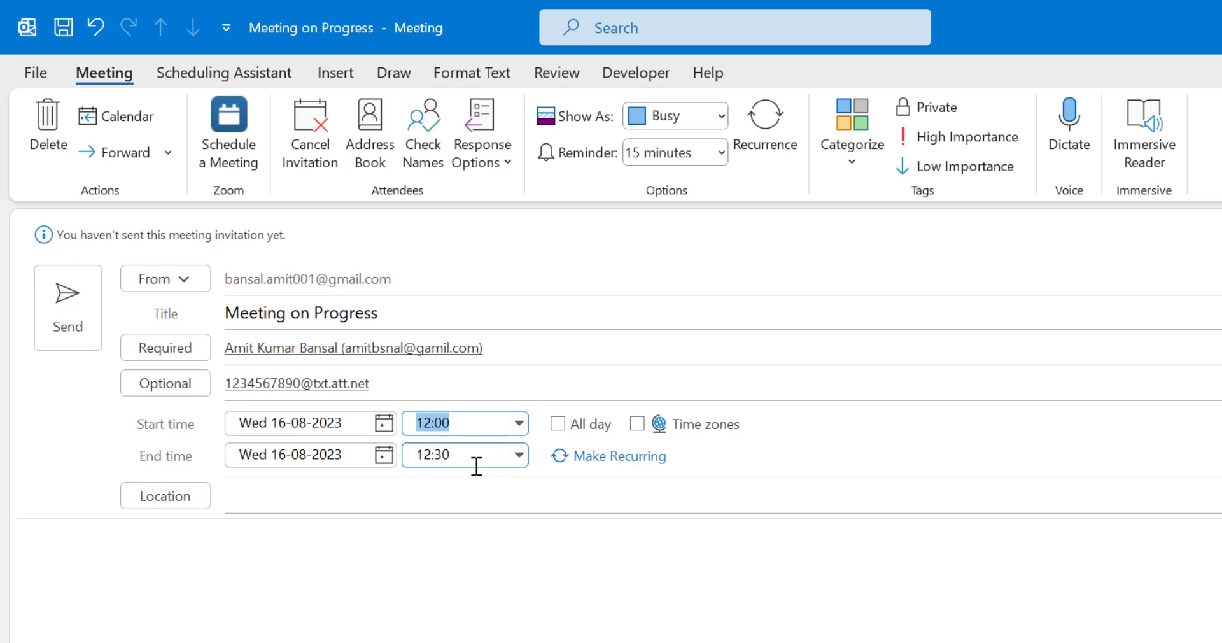
click(519, 455)
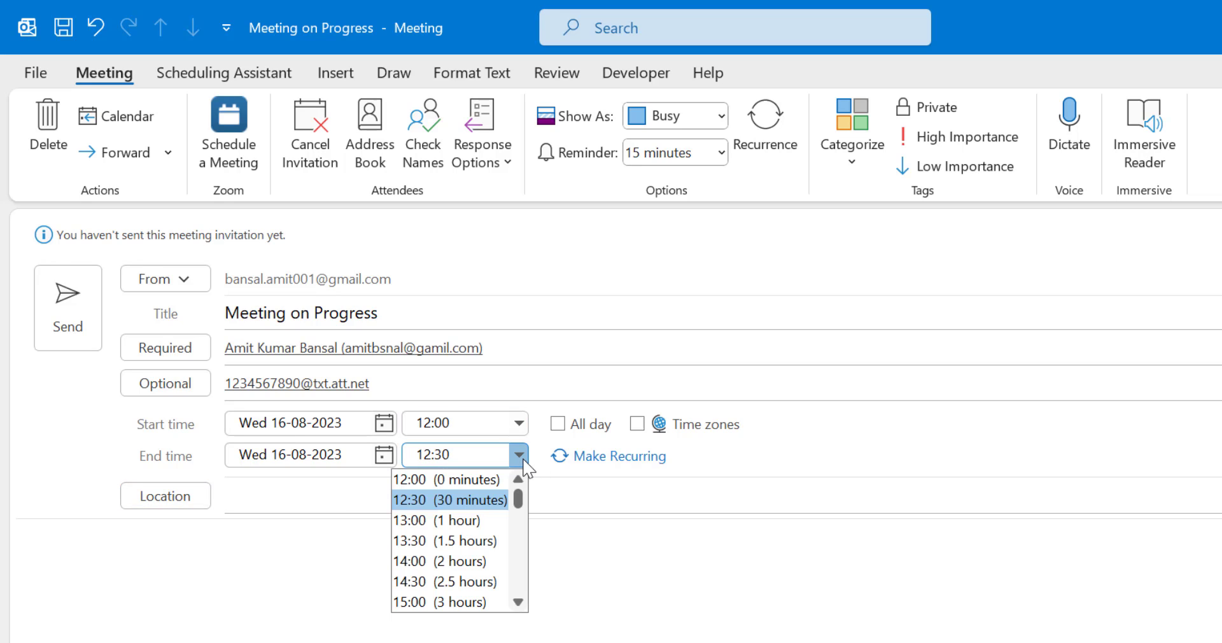
click(471, 561)
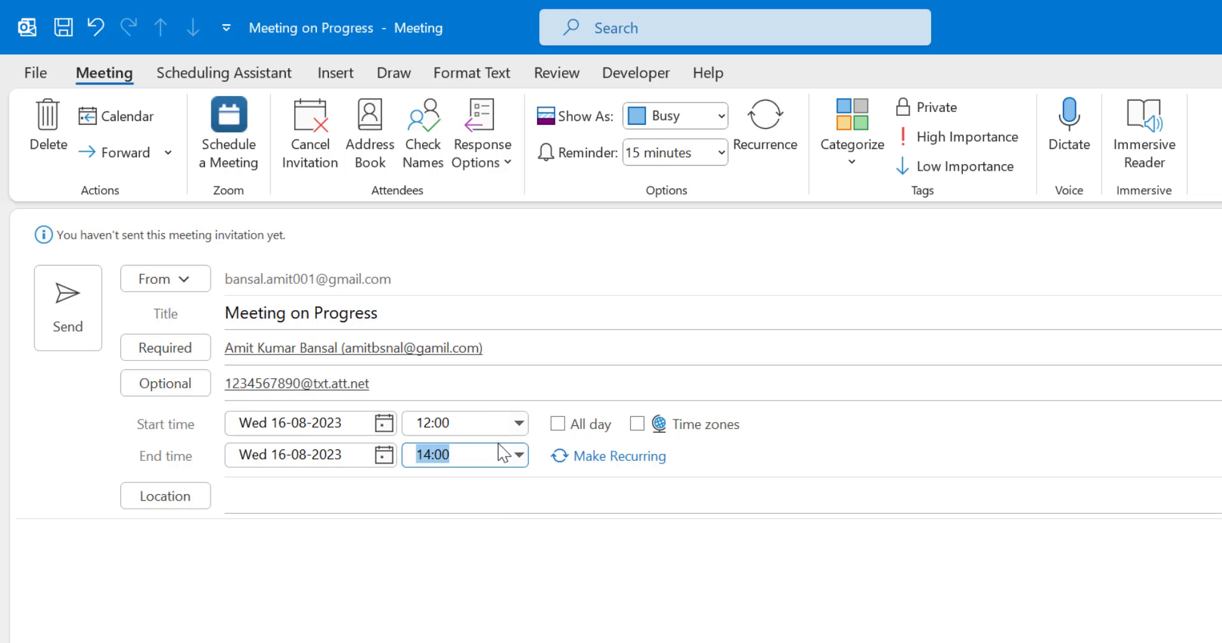
key(Tab)
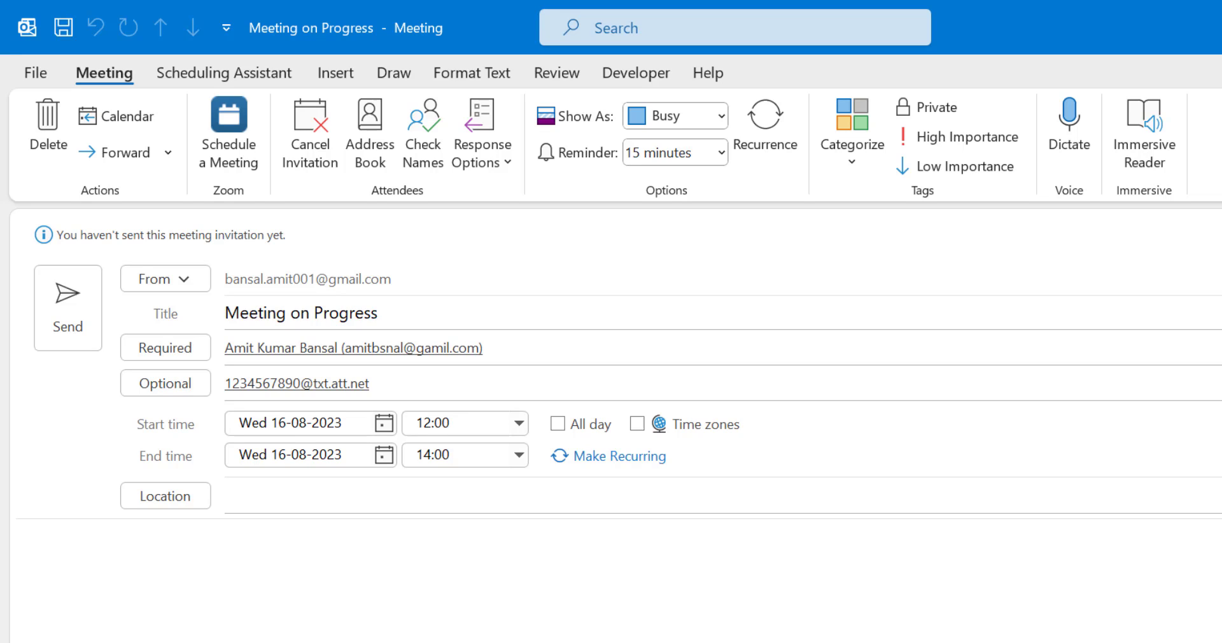
- Open the Appointment Recurrence dialog, showing weekly Wednesdays 12:00–14:00 until 31-01-2024
click(615, 465)
click(971, 159)
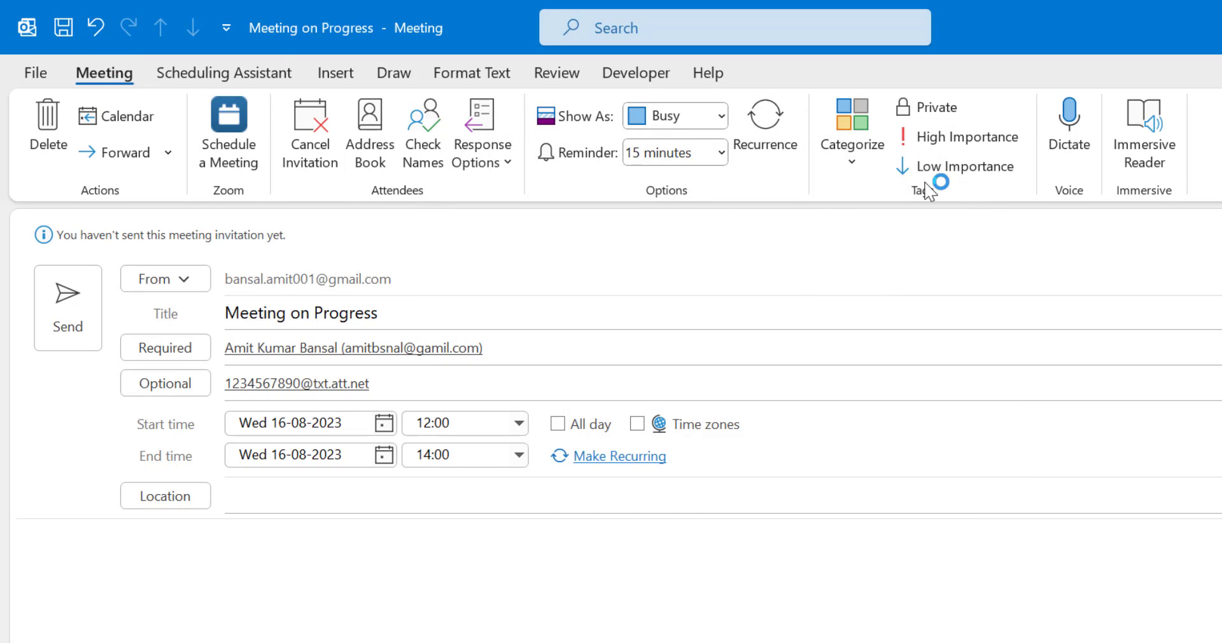
click(765, 116)
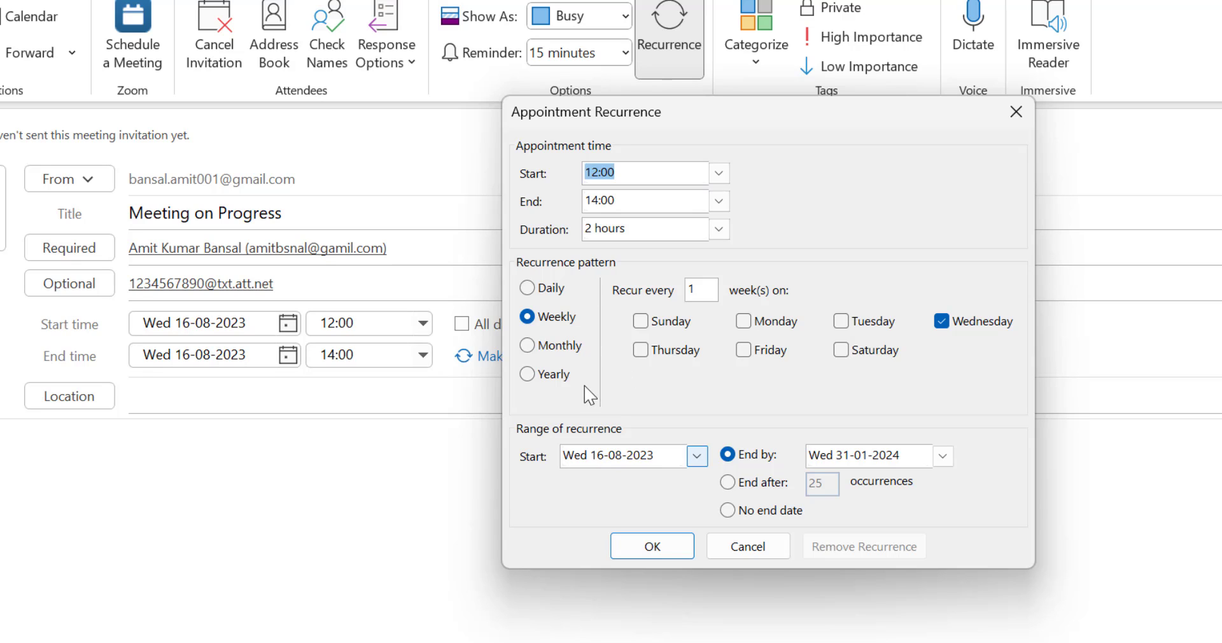
click(551, 291)
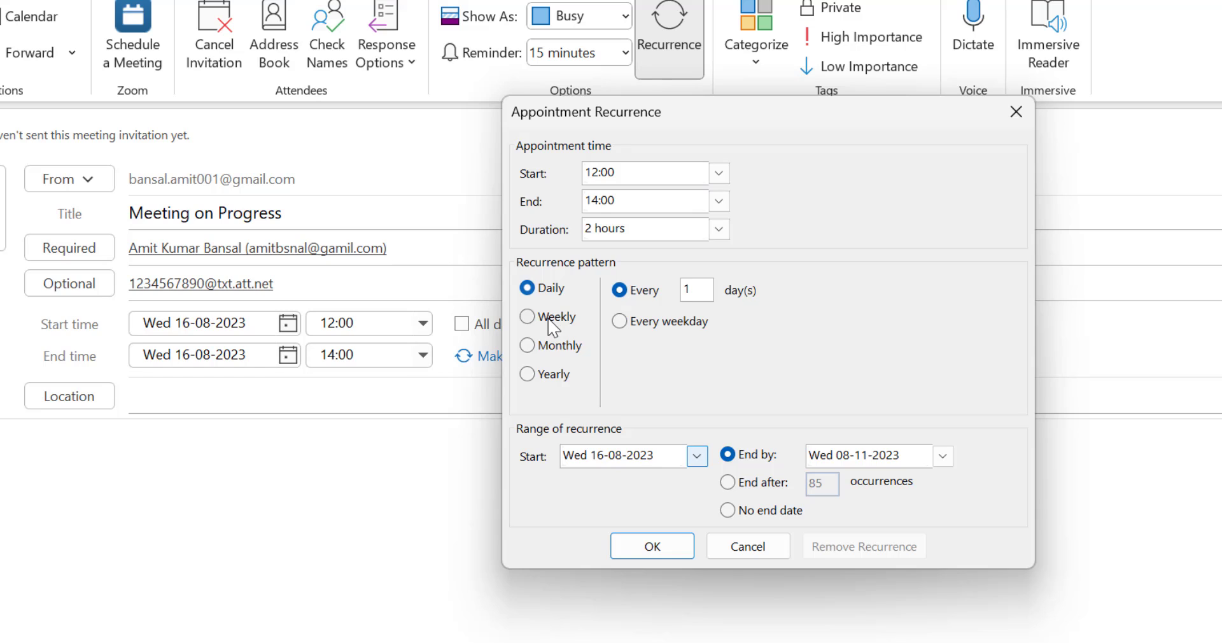
click(554, 318)
click(551, 348)
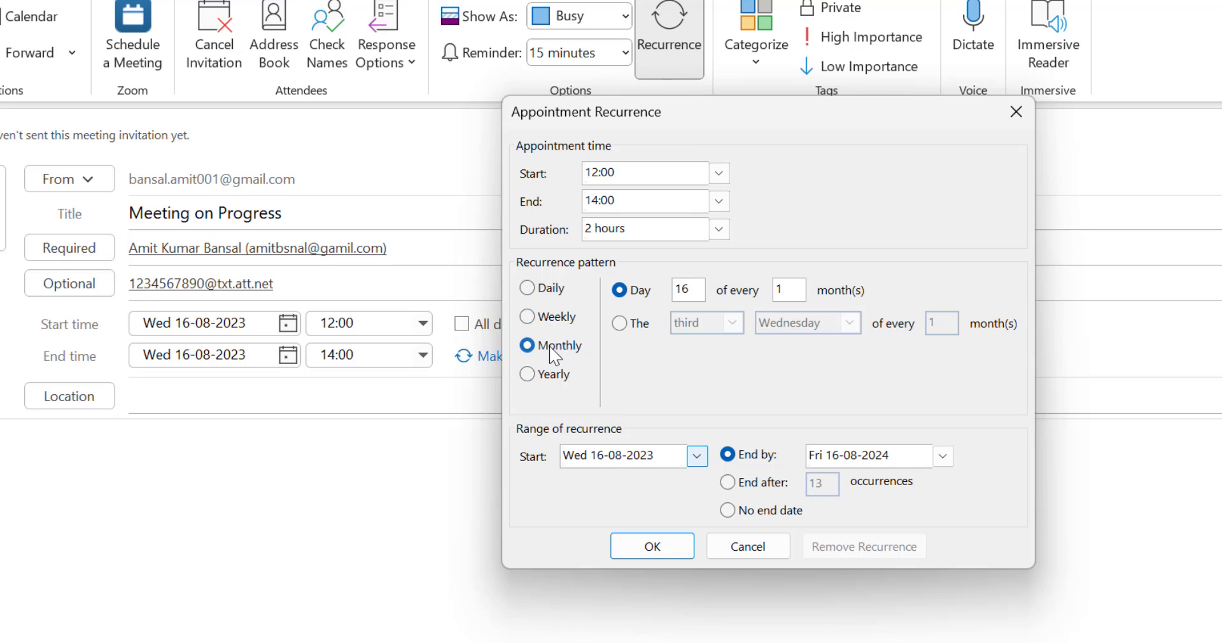
click(546, 377)
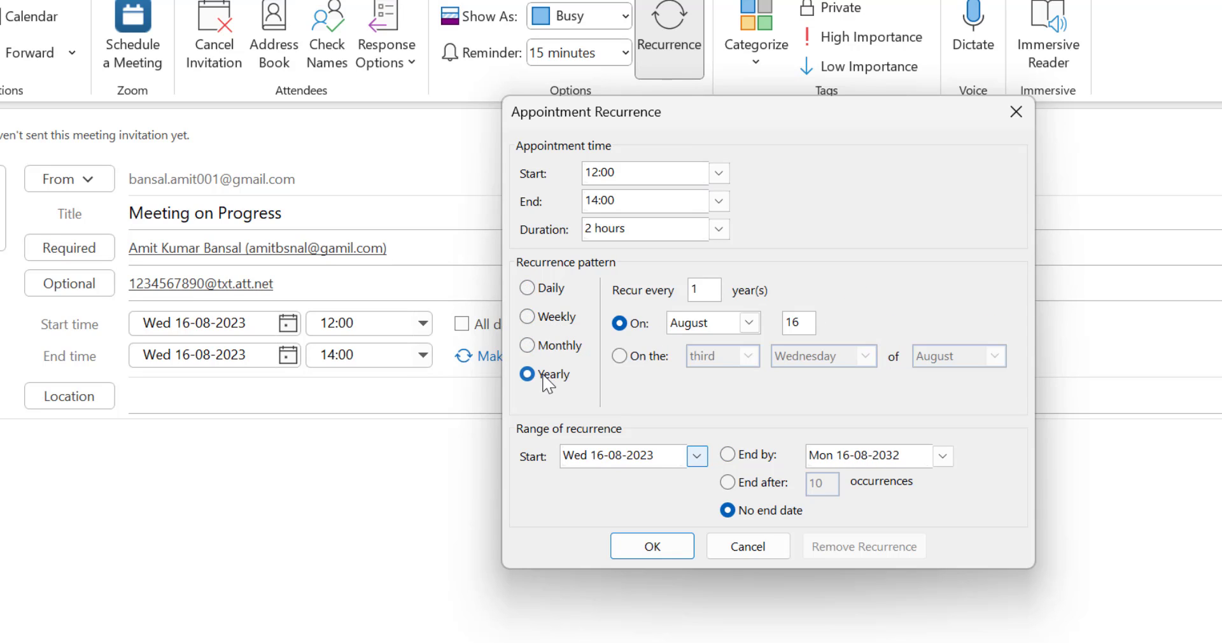
click(561, 322)
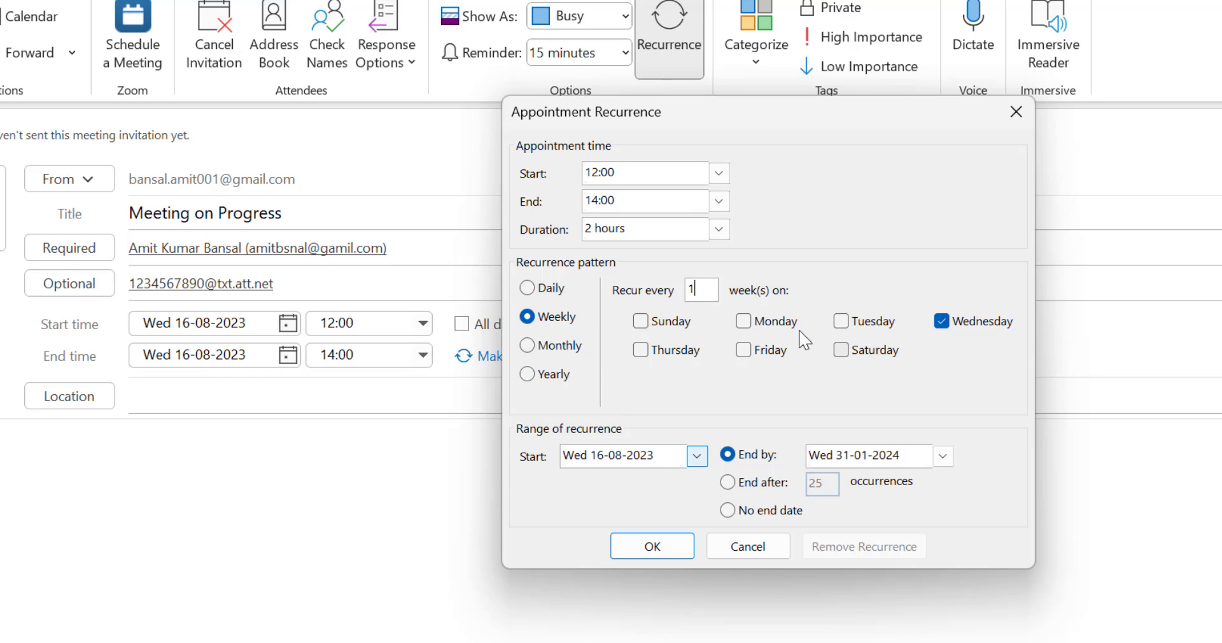
- Try a monthly repeat on the second Thursday of each month
click(528, 347)
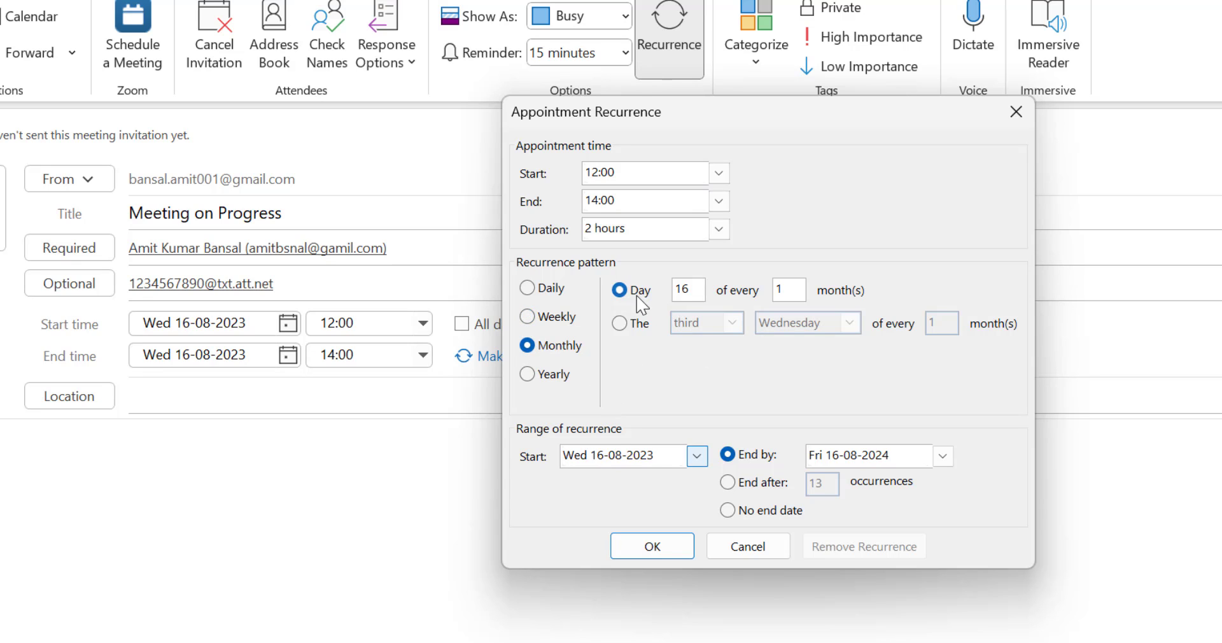
drag(692, 289, 668, 288)
text(22)
click(622, 325)
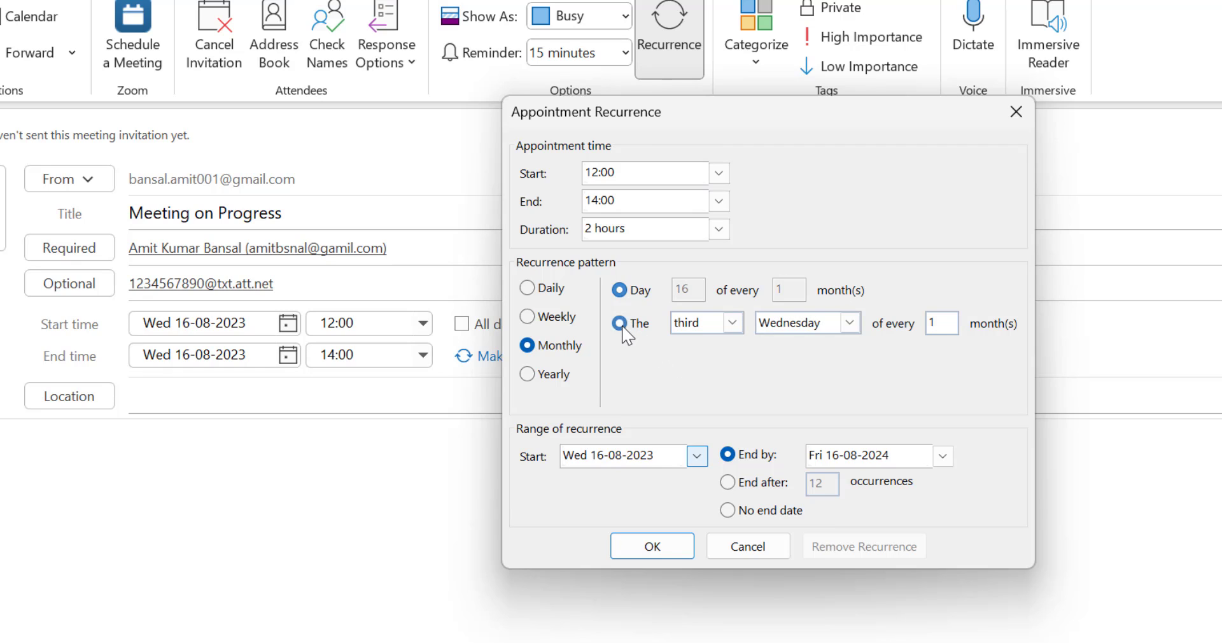
click(732, 323)
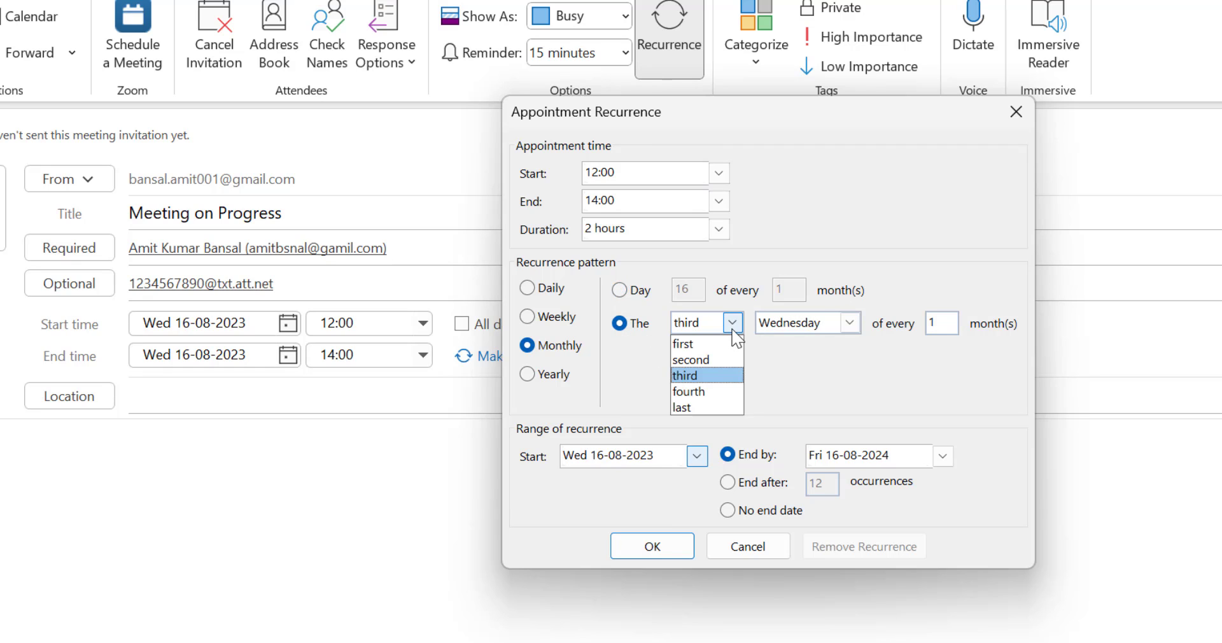
click(708, 359)
click(850, 323)
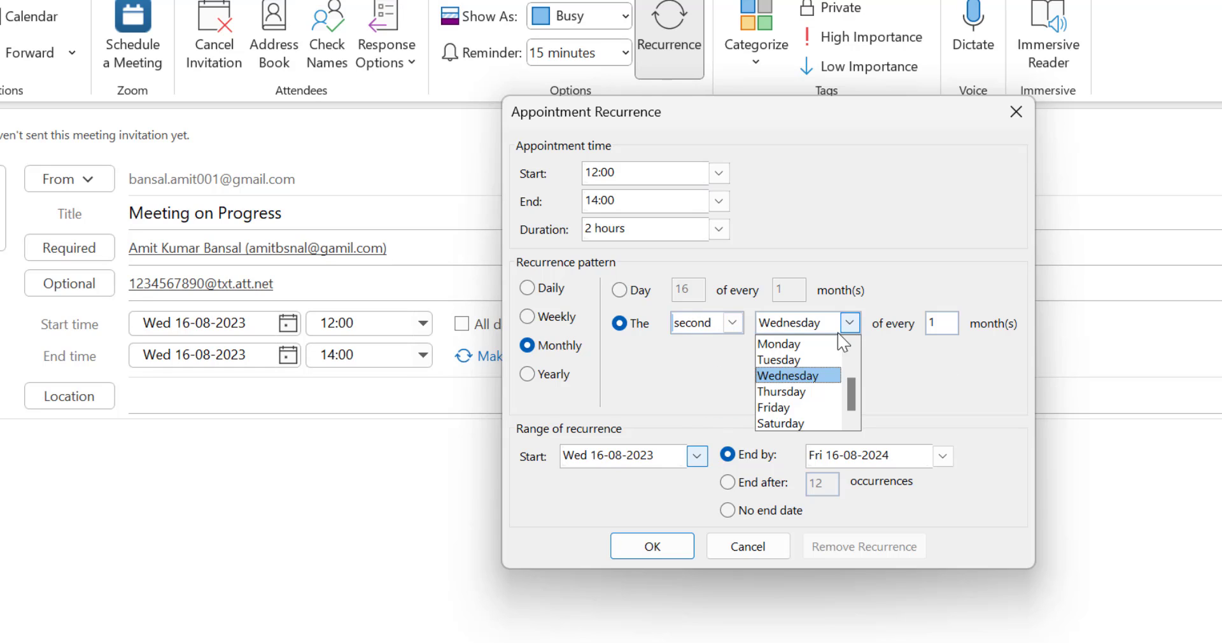
click(813, 392)
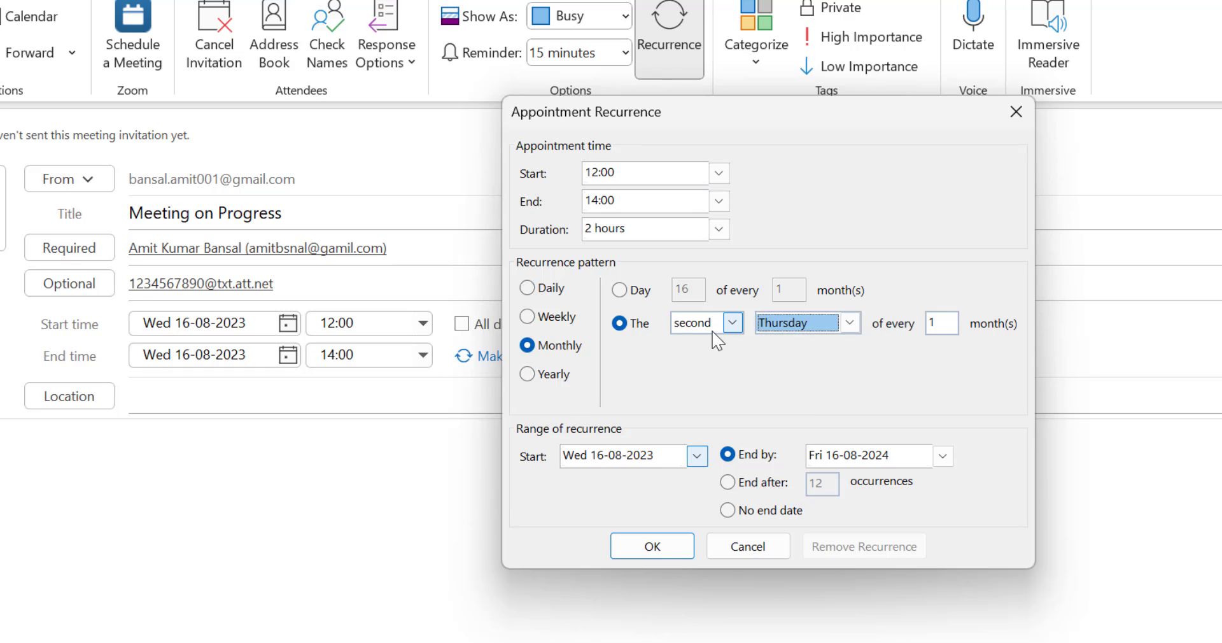
- Switch to a yearly repeat in August, changing the day value to 2
click(534, 375)
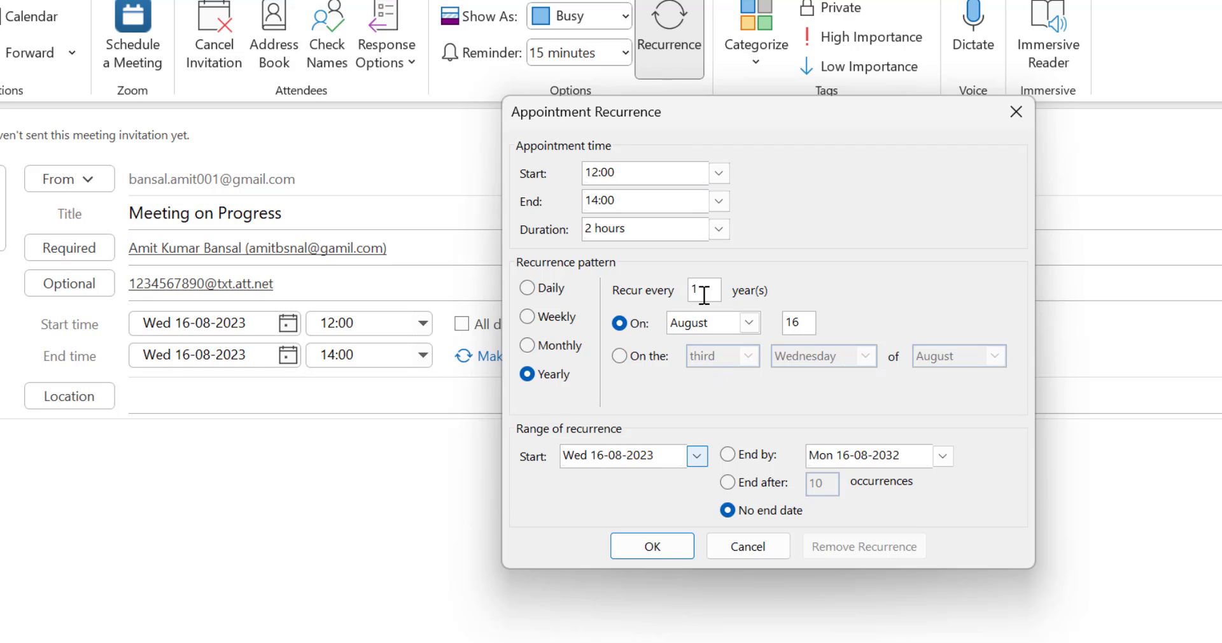
click(750, 323)
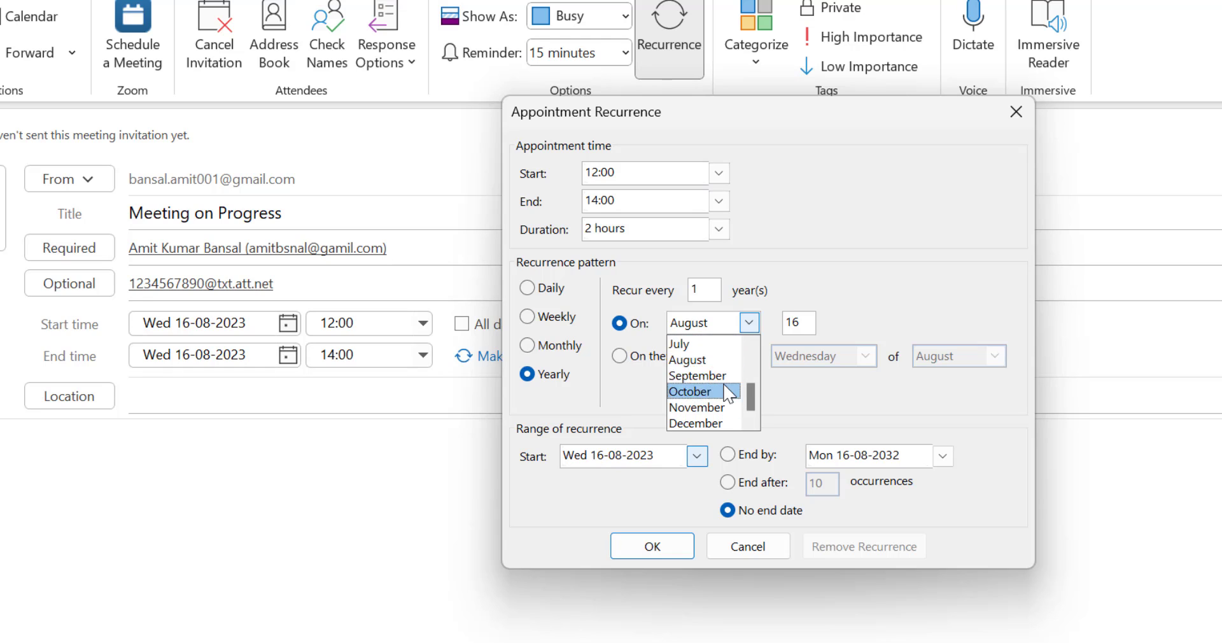
scroll(731, 393, up, 2)
scroll(726, 392, down, 2)
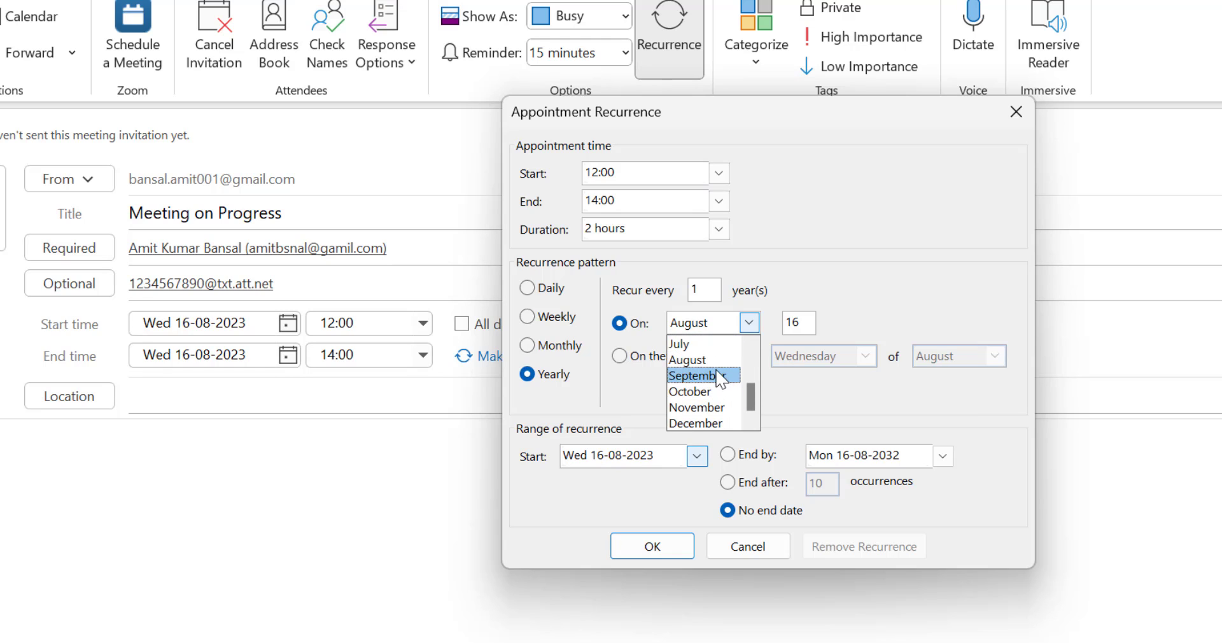
click(716, 360)
click(799, 316)
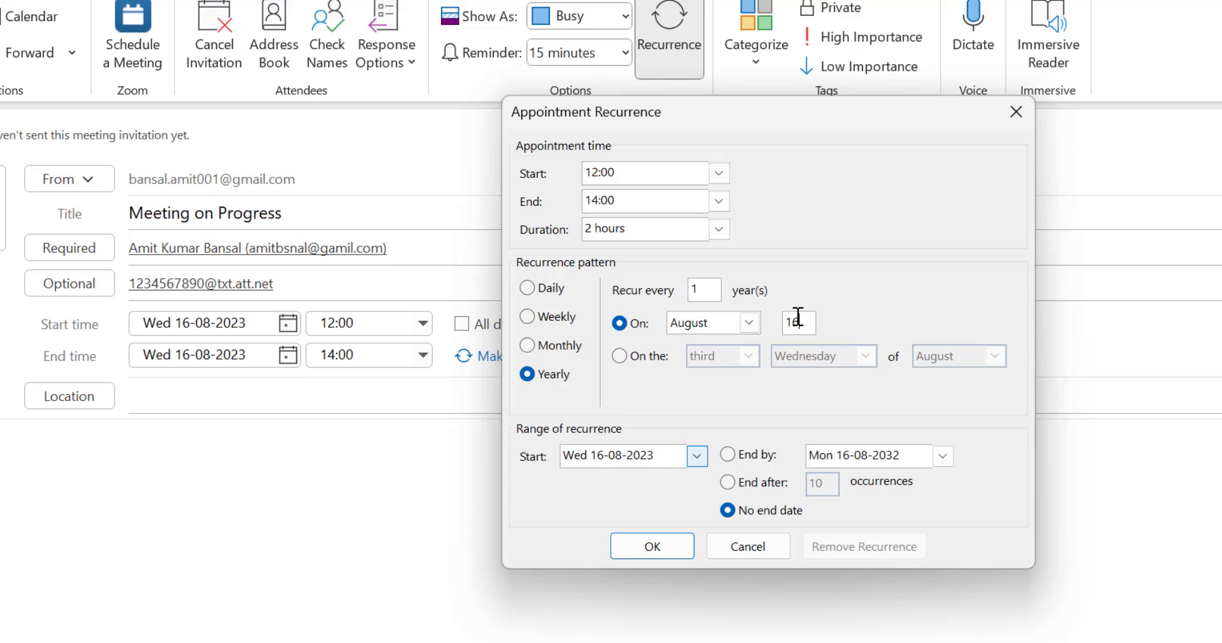
key(BackSpace)
key(BackSpace)
text(2)
- Make it repeat on the third Thursday of August every year
click(621, 356)
click(748, 357)
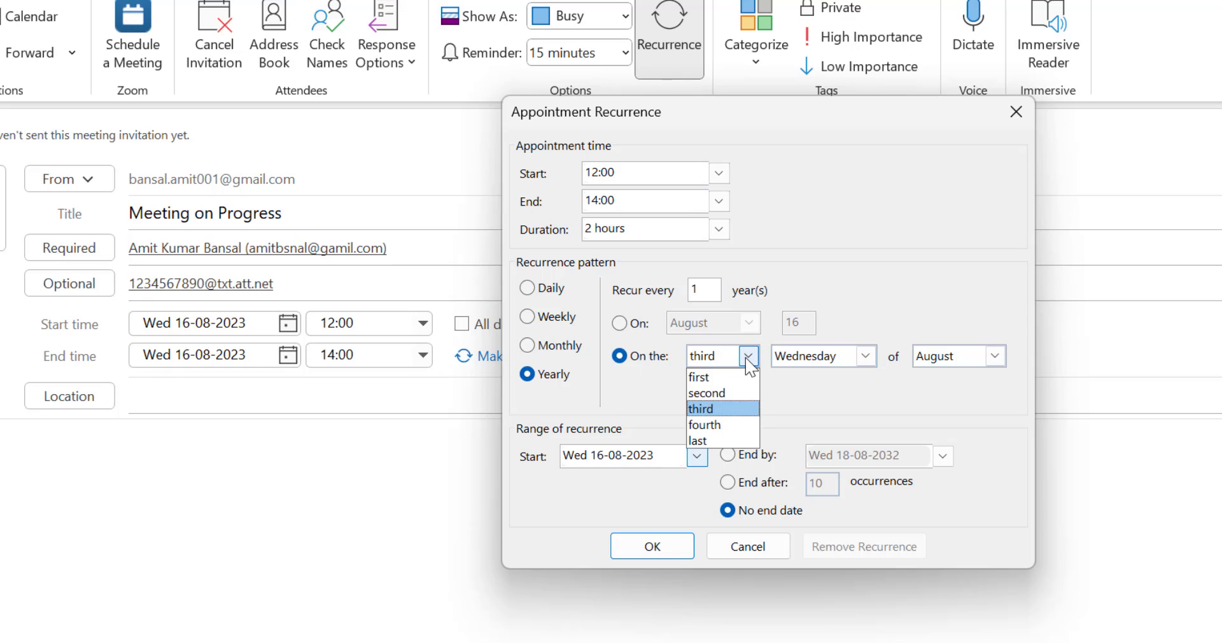
click(713, 411)
click(865, 356)
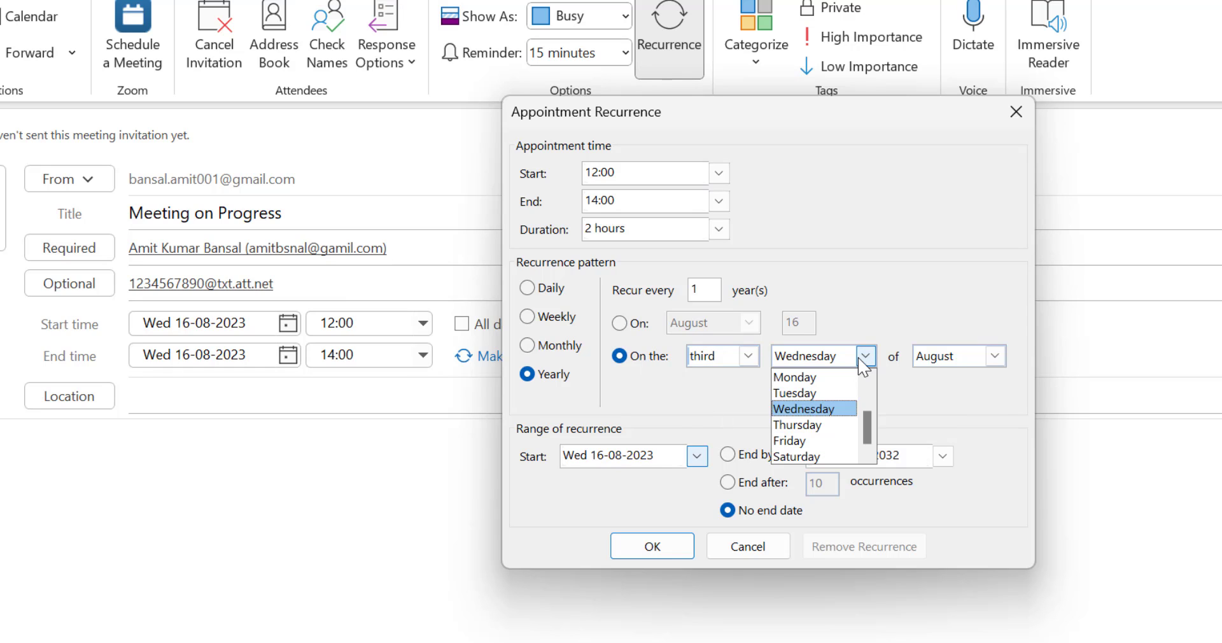
click(834, 424)
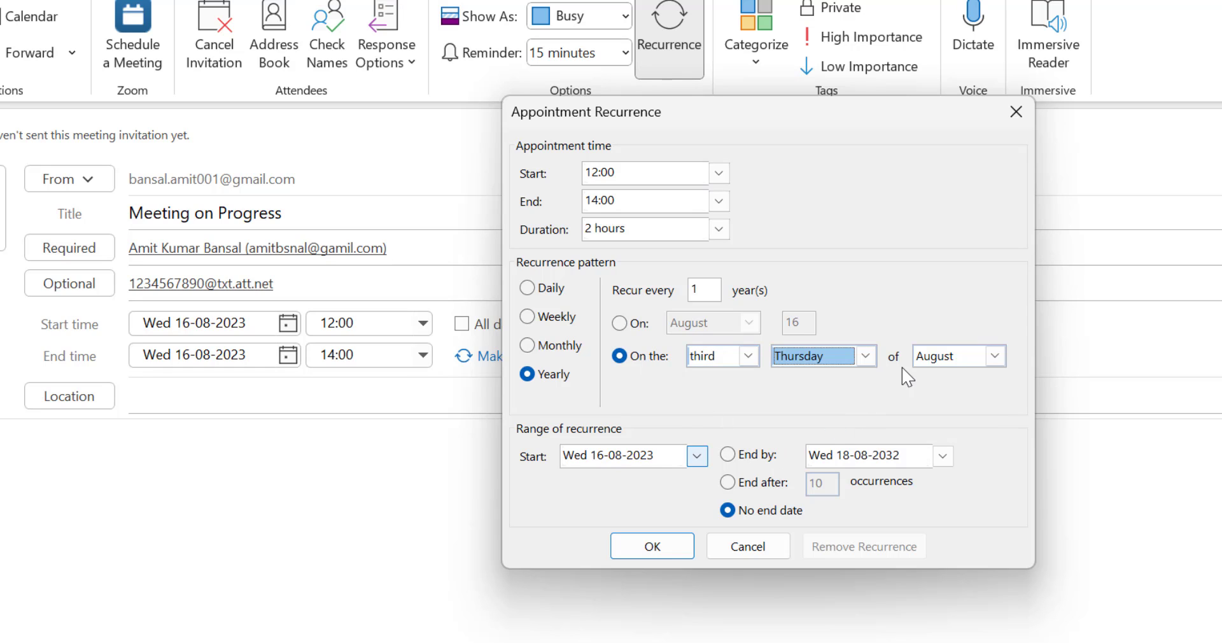
click(996, 356)
click(955, 378)
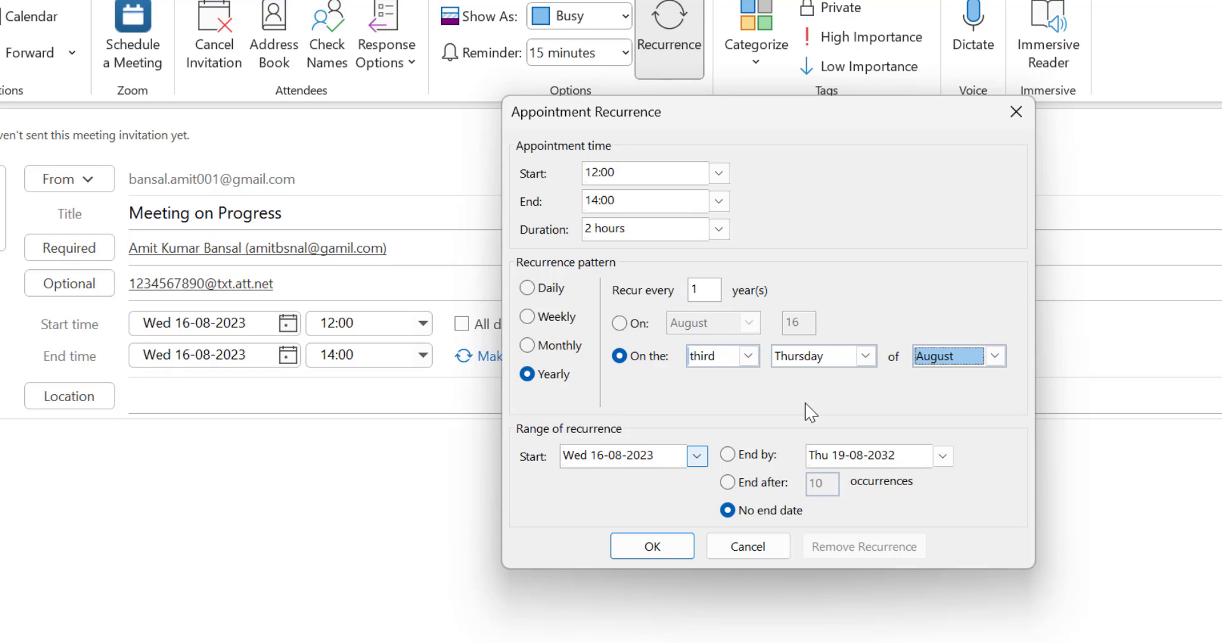
- Switch to Daily, try Every weekday, then return to every 1 day
click(528, 290)
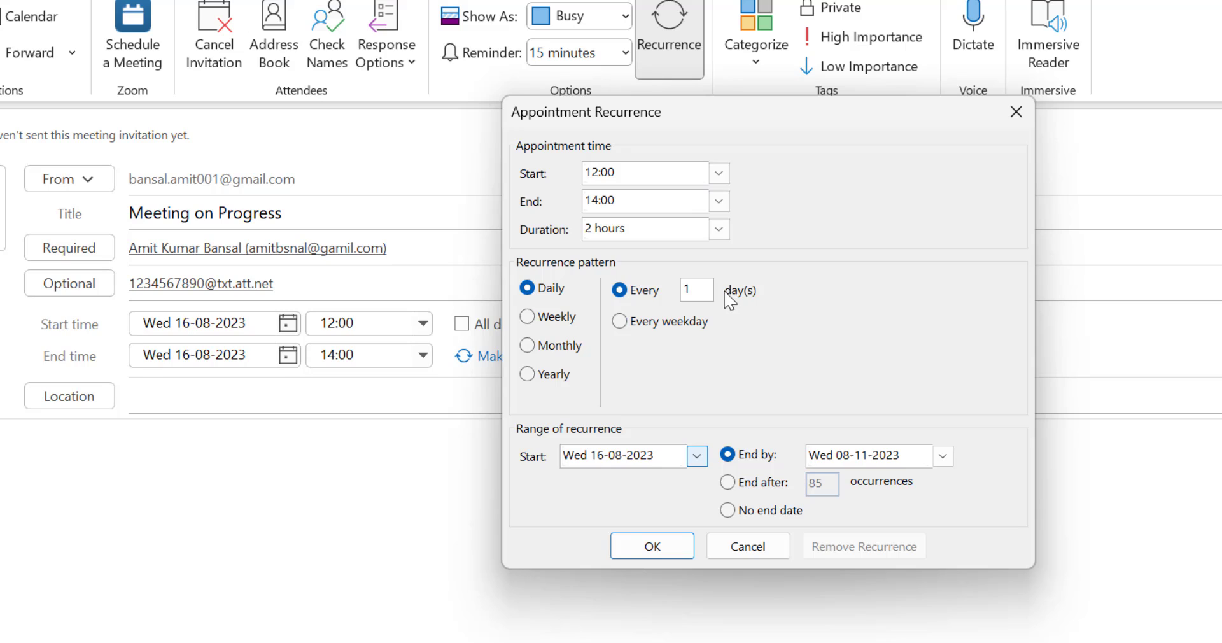
double_click(704, 289)
click(620, 322)
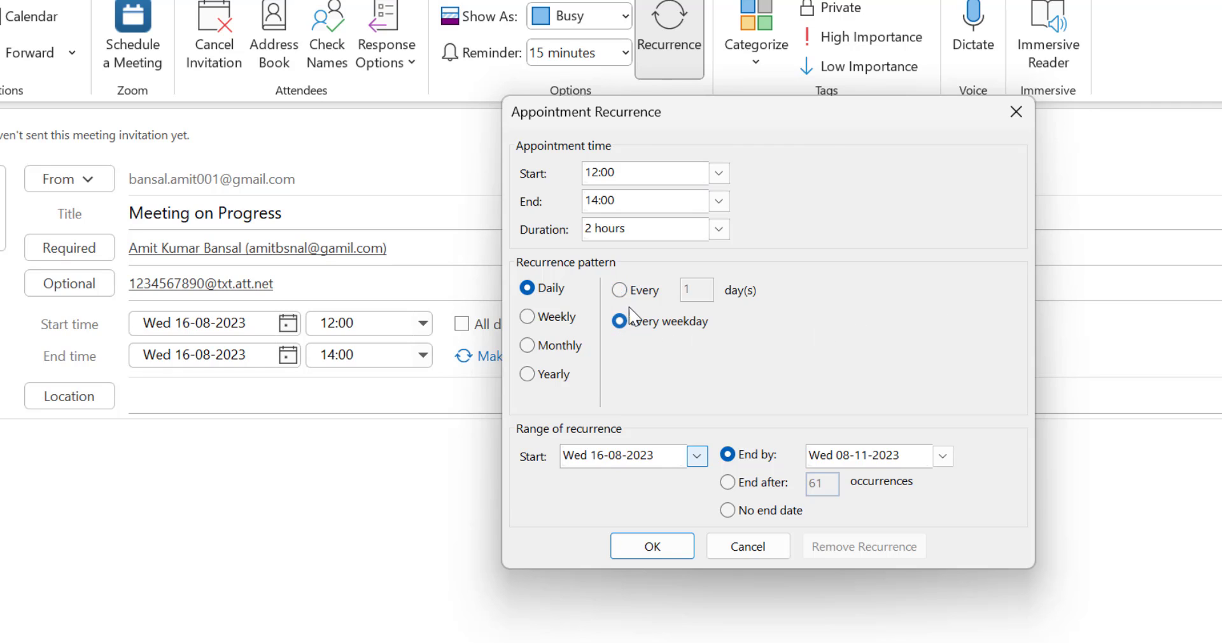
click(620, 289)
double_click(696, 290)
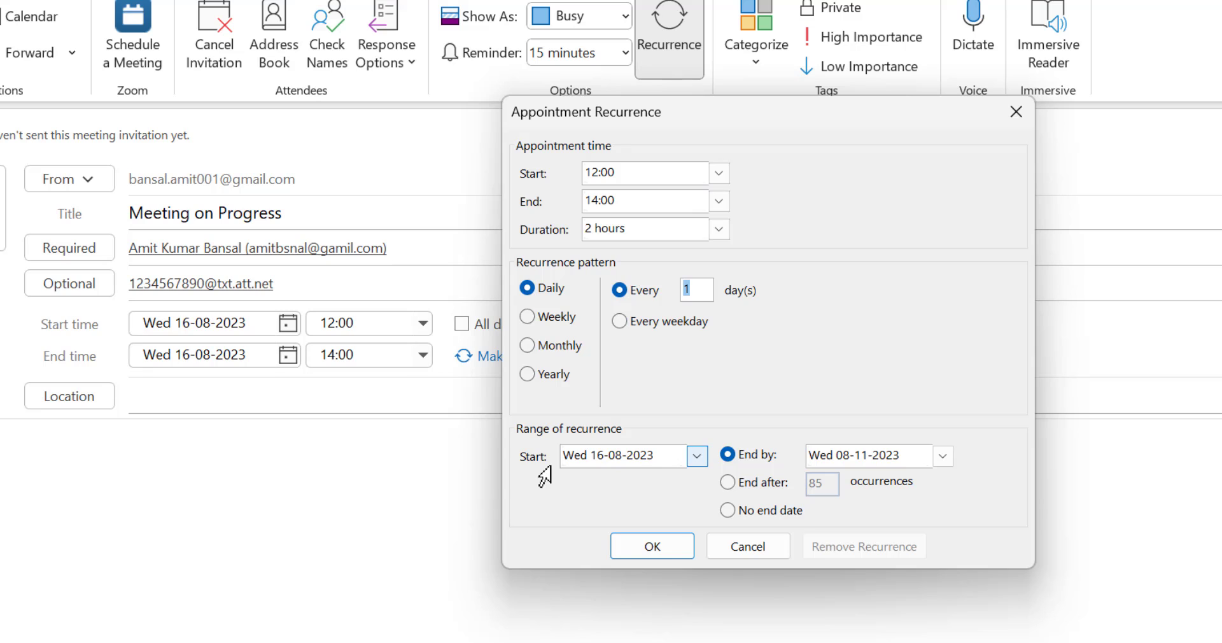
- Start the series on Tue 22-08-2023, leaving the end date unchanged
click(697, 456)
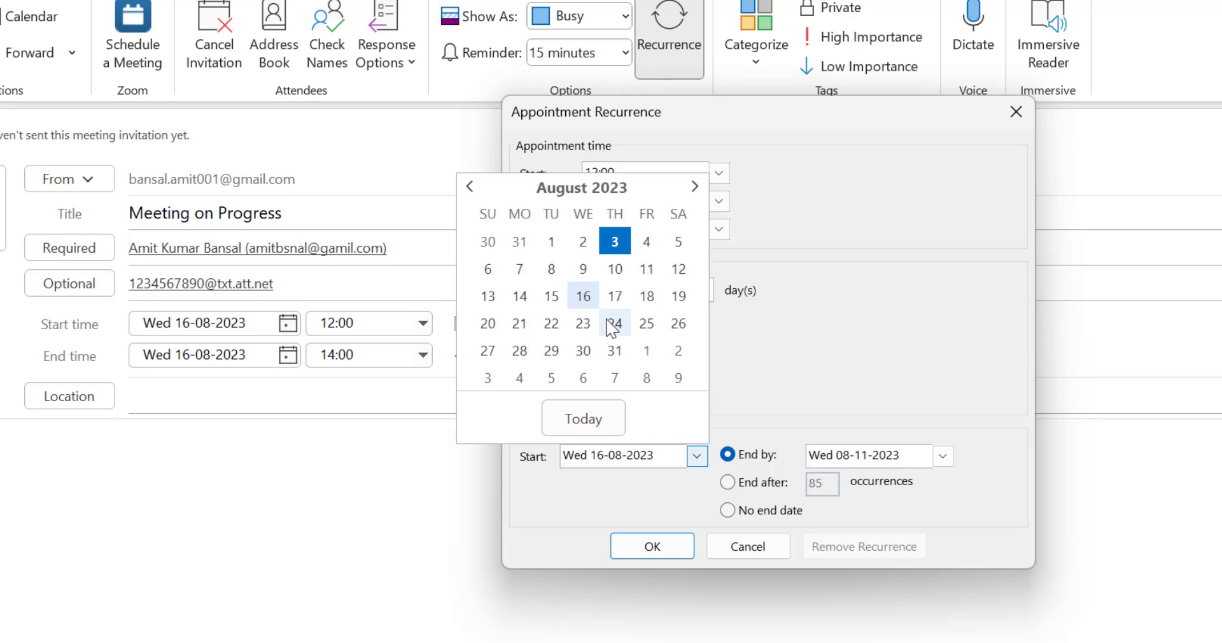
click(552, 323)
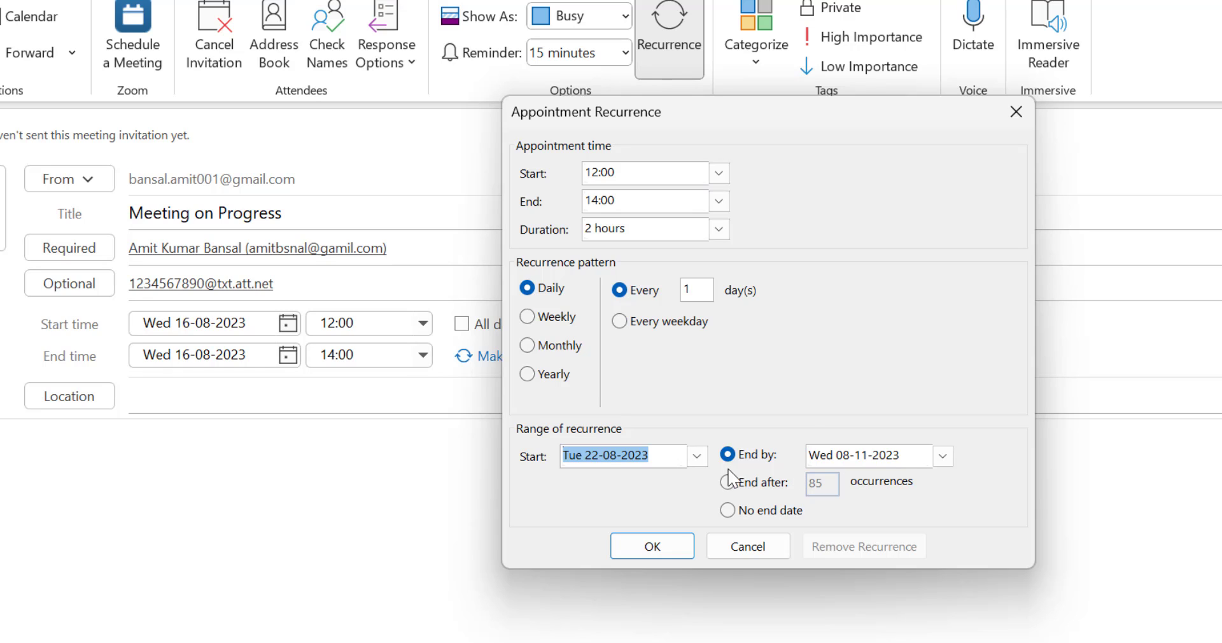
click(943, 455)
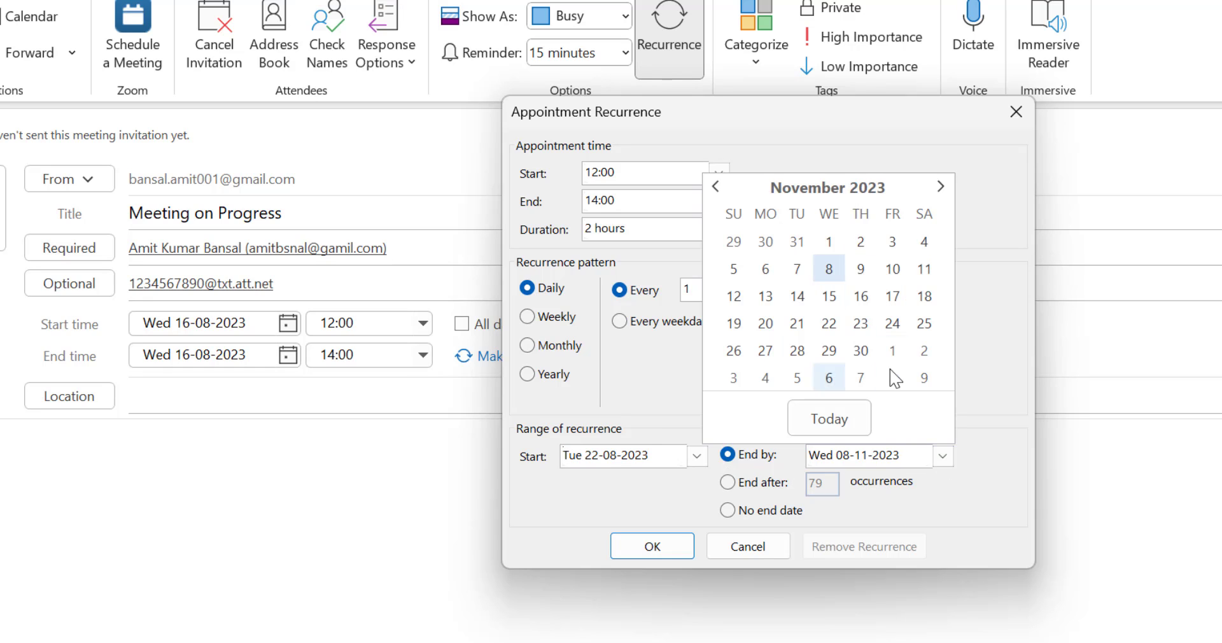
click(1011, 348)
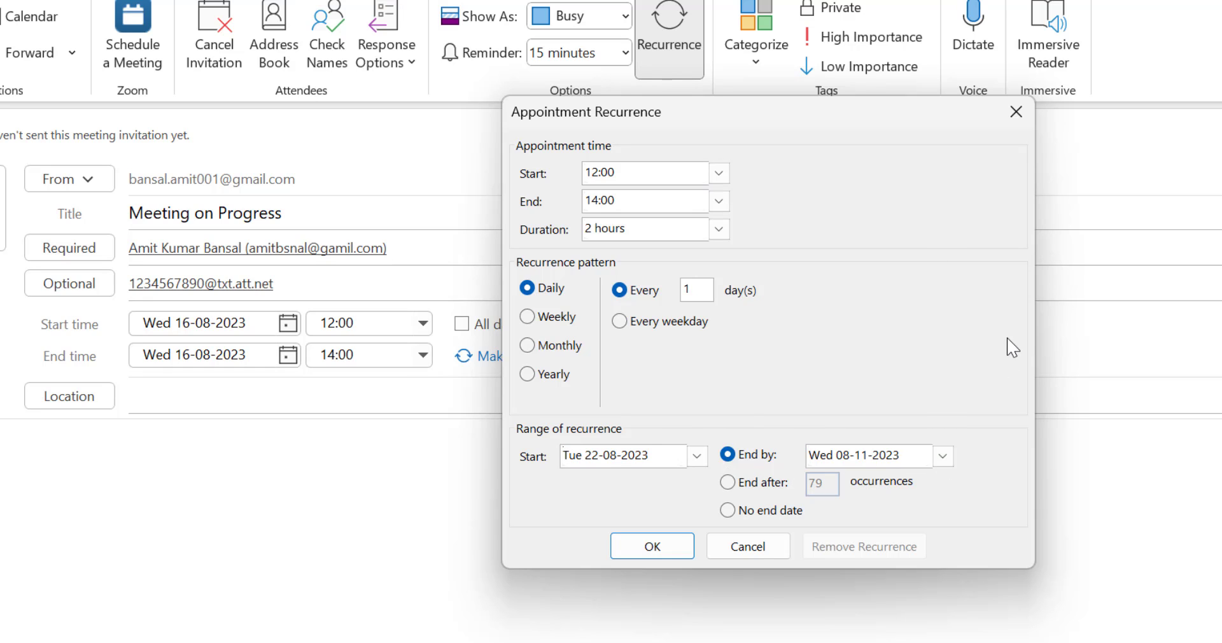
- Try ending after a set number of occurrences, then choose No end date
click(732, 483)
drag(828, 485, 790, 485)
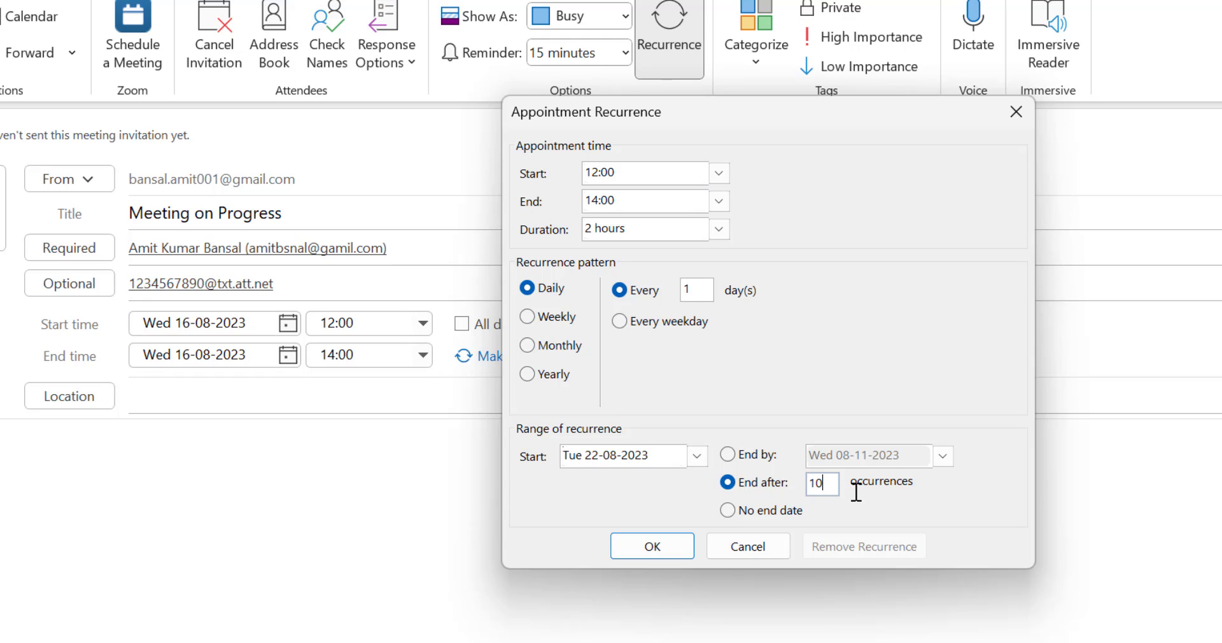
click(727, 512)
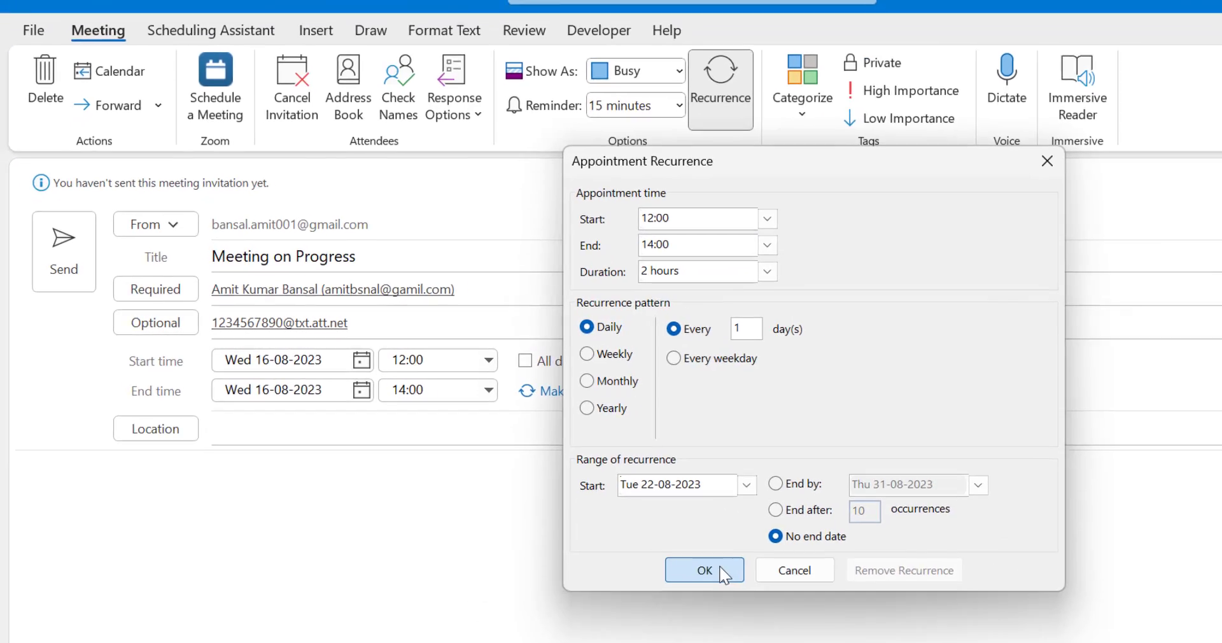
- Apply the daily recurrence so it occurs every day from 22-08-2023, 12:00–14:00
click(662, 544)
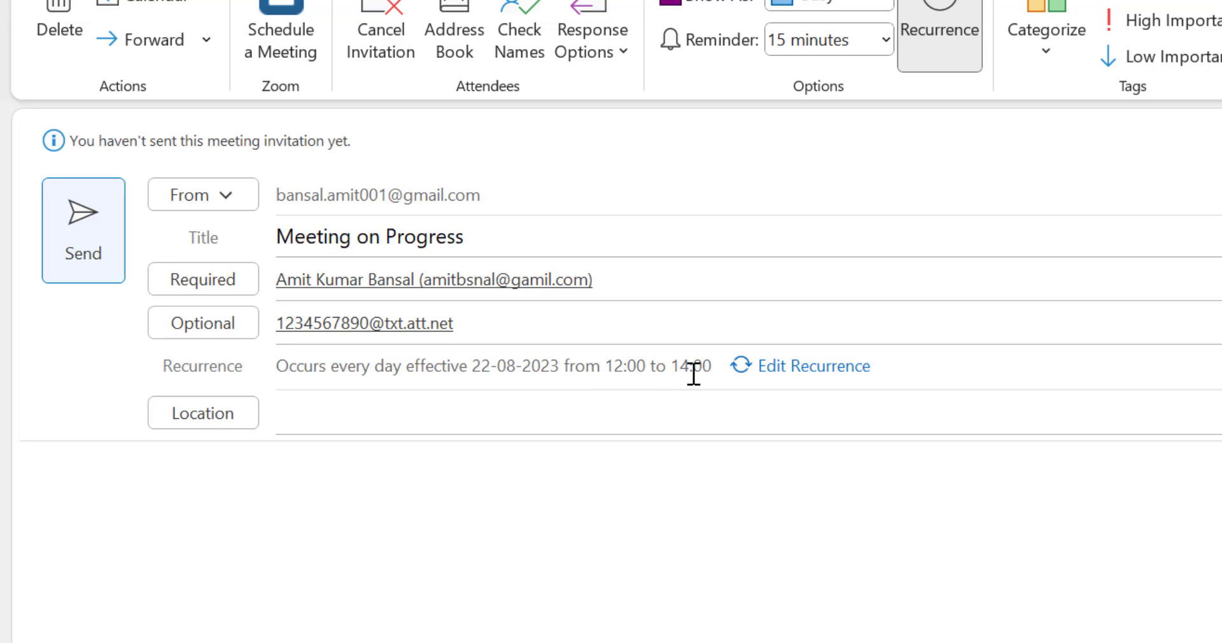
click(420, 413)
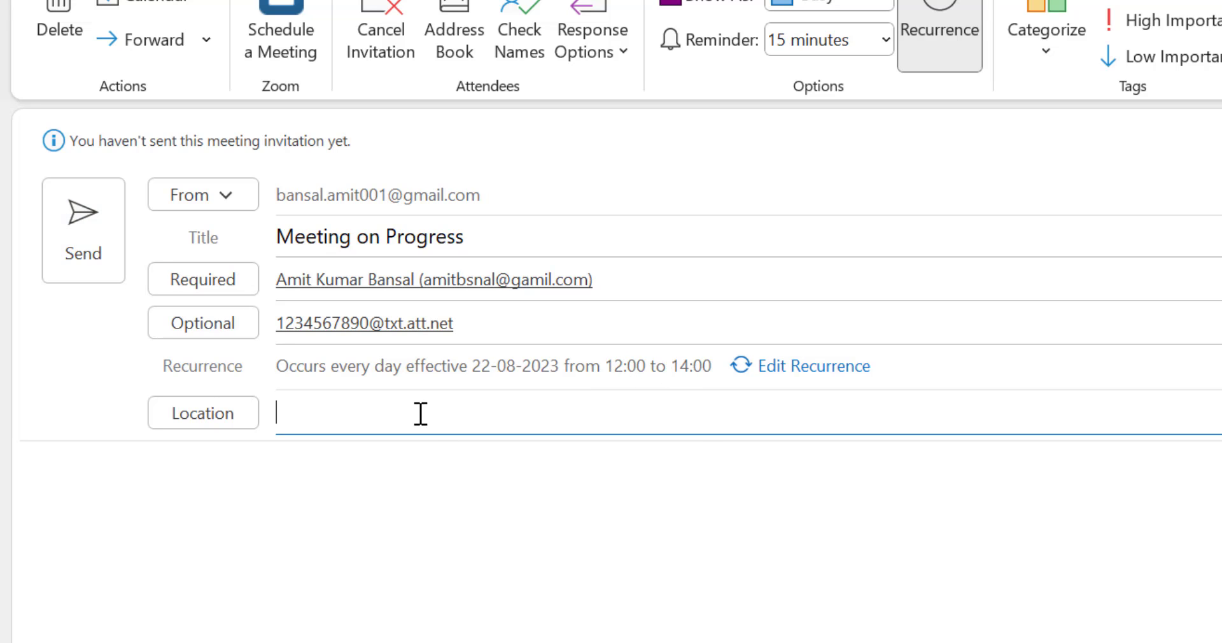
click(242, 416)
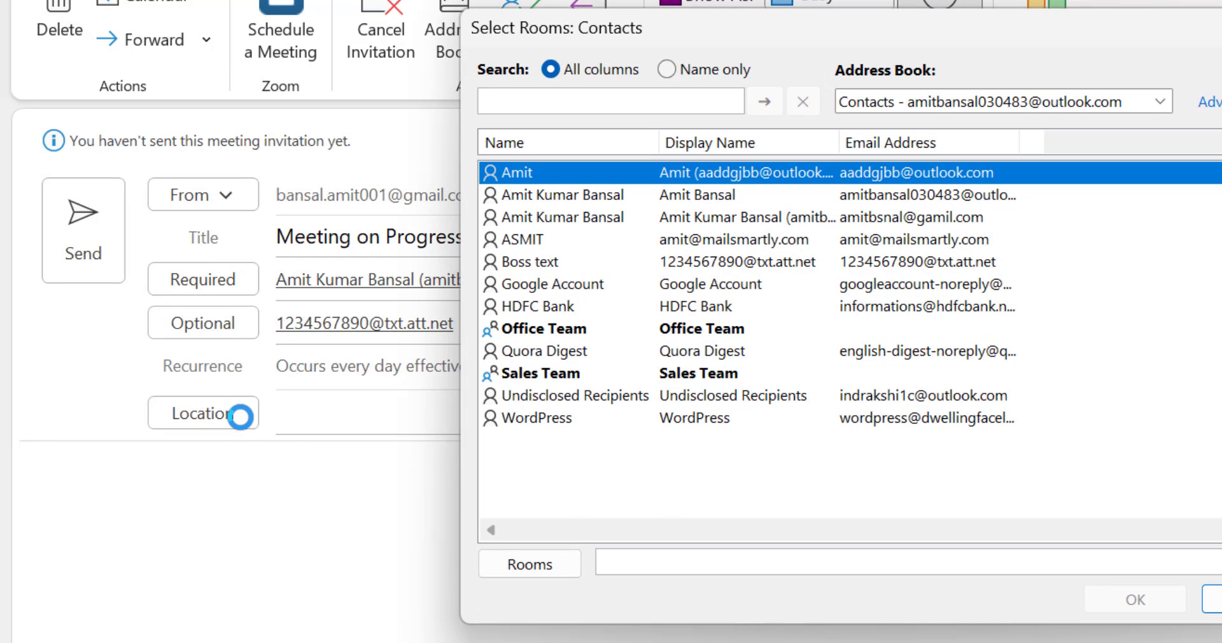
key(Escape)
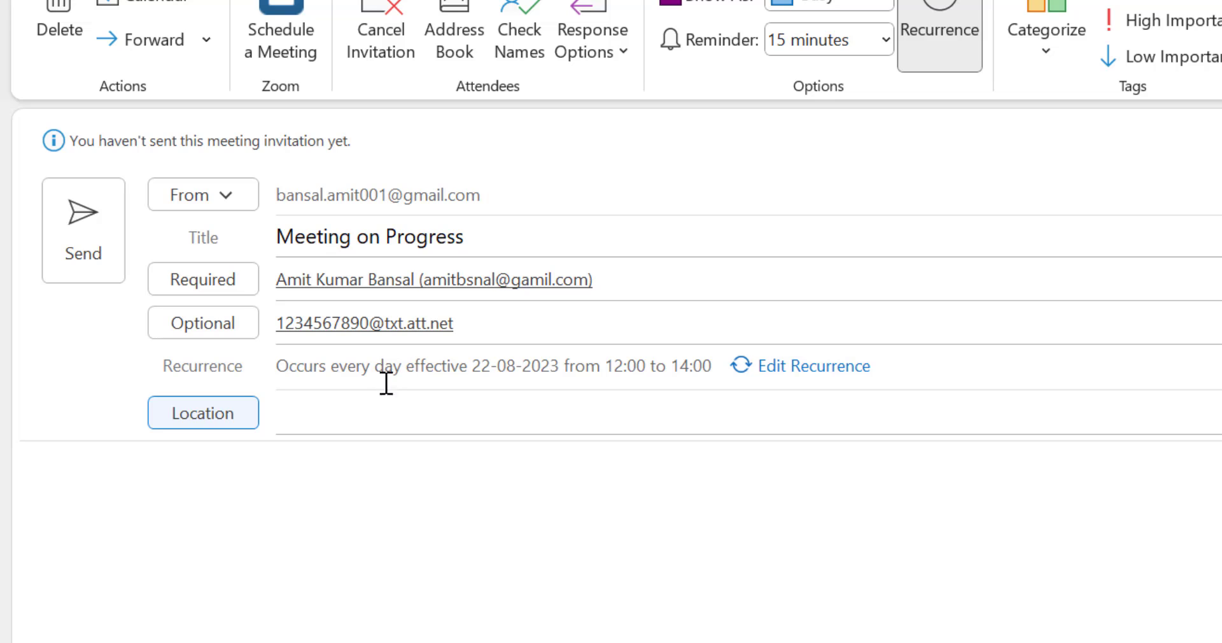
click(371, 410)
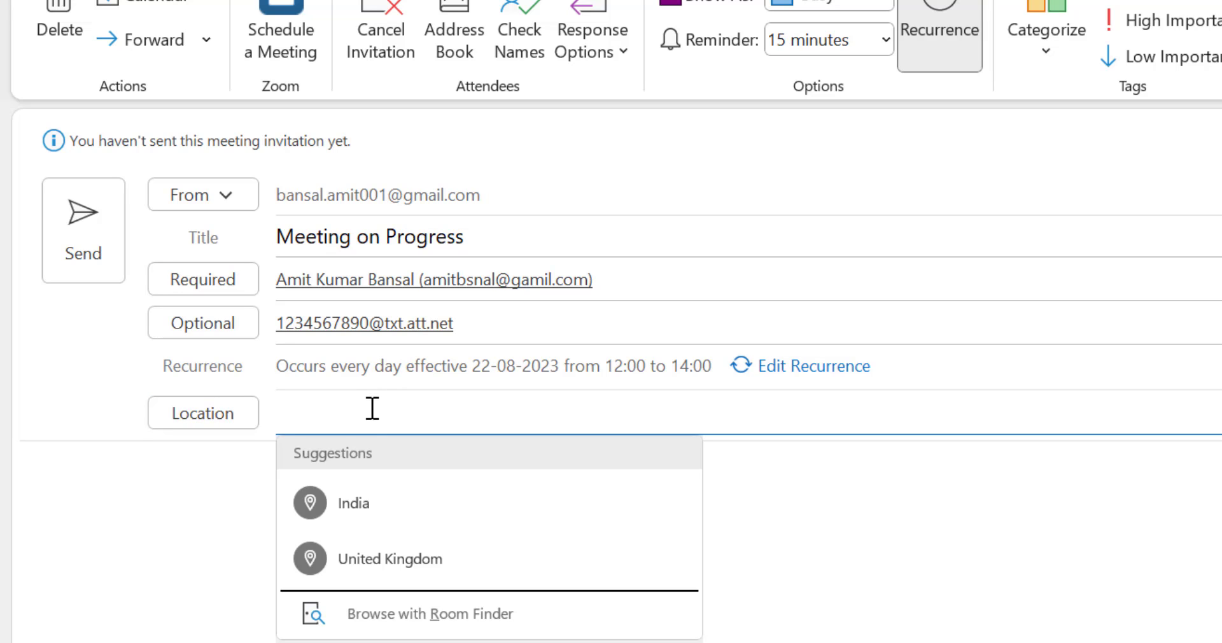
click(38, 546)
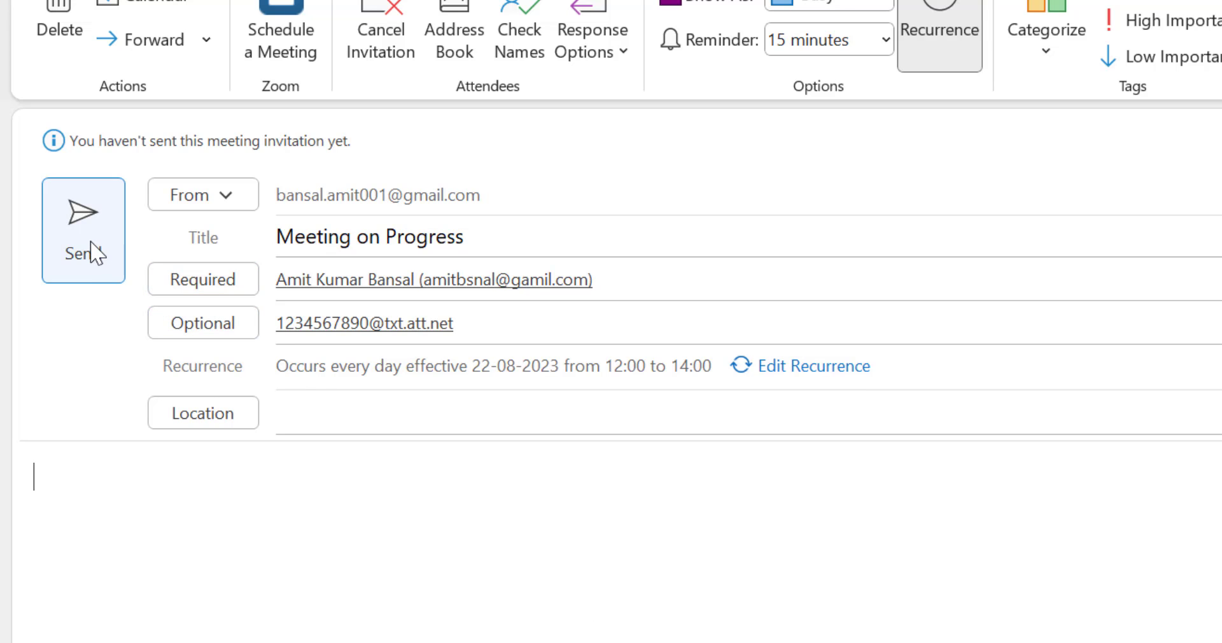
- Remove the optional attendee and send the invitation anyway without a location
key(ctrl+z)
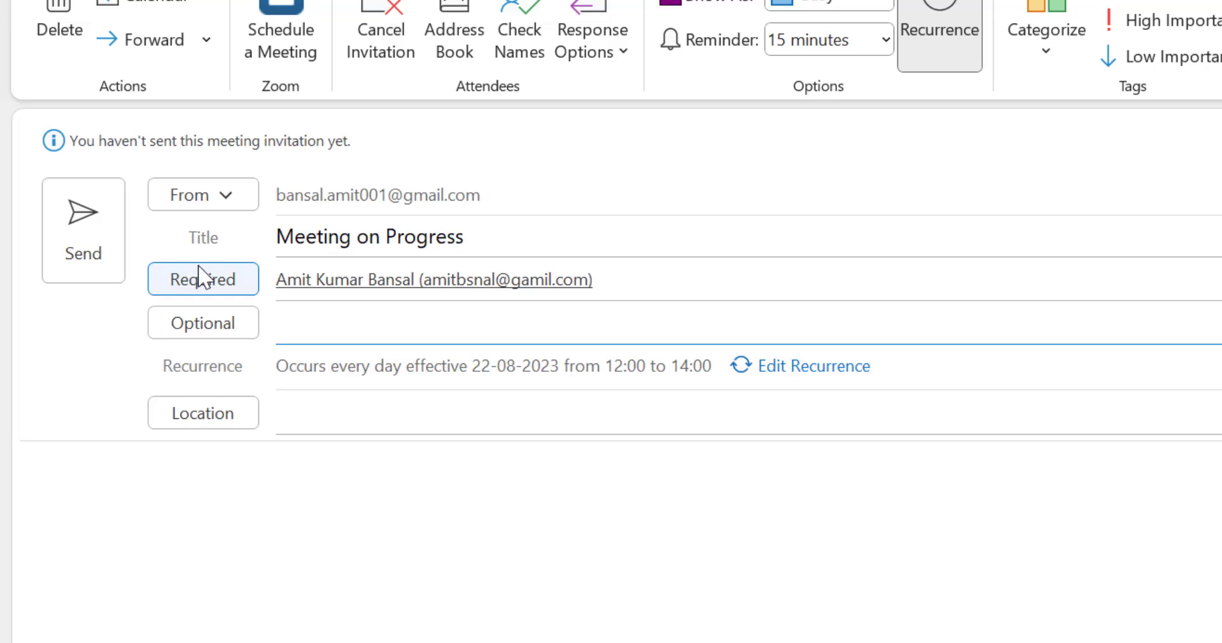
click(75, 247)
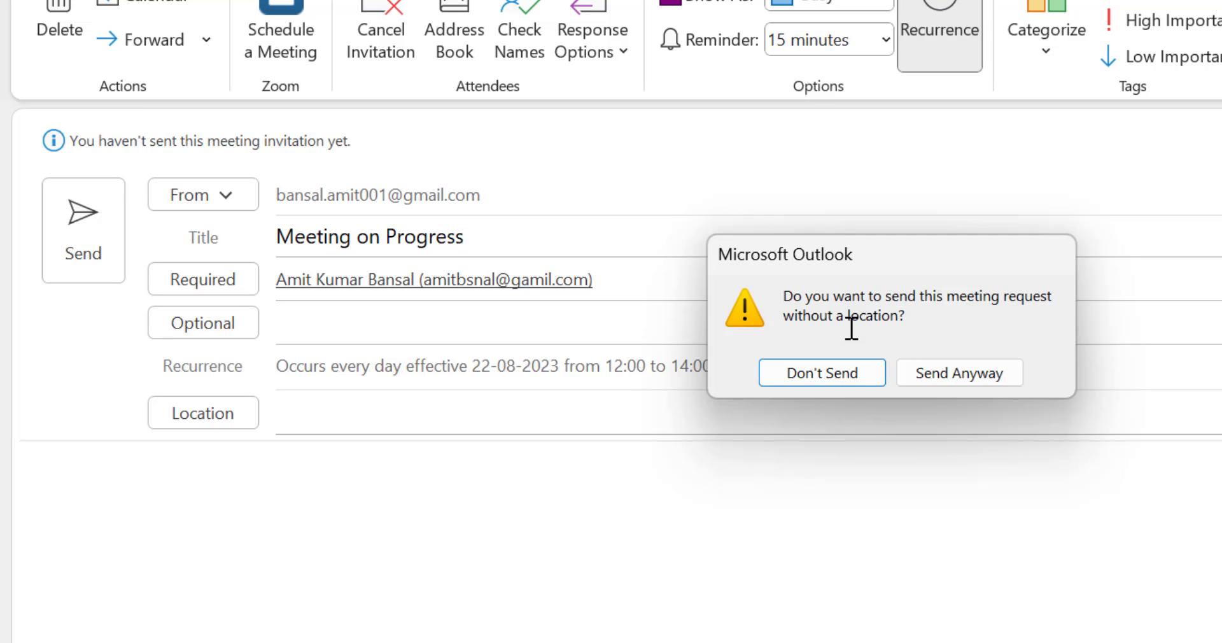
click(953, 373)
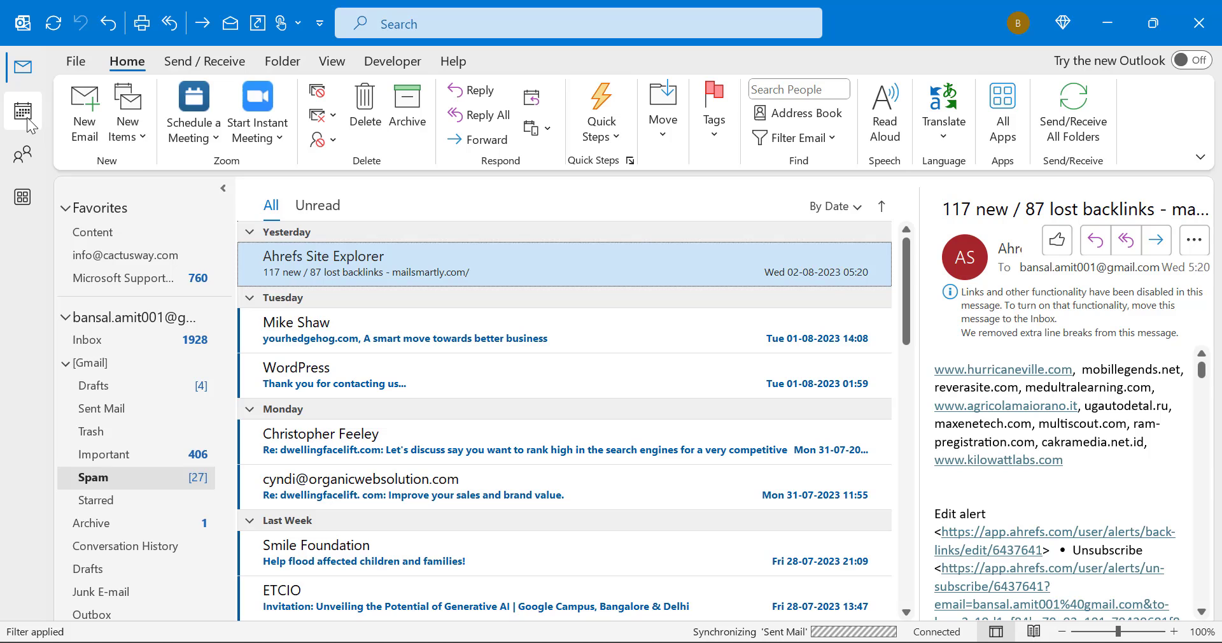
- Open the Calendar to view August 2023 with daily 12:00 Meeting on Progress entries from 22 August
mouse_move(23, 115)
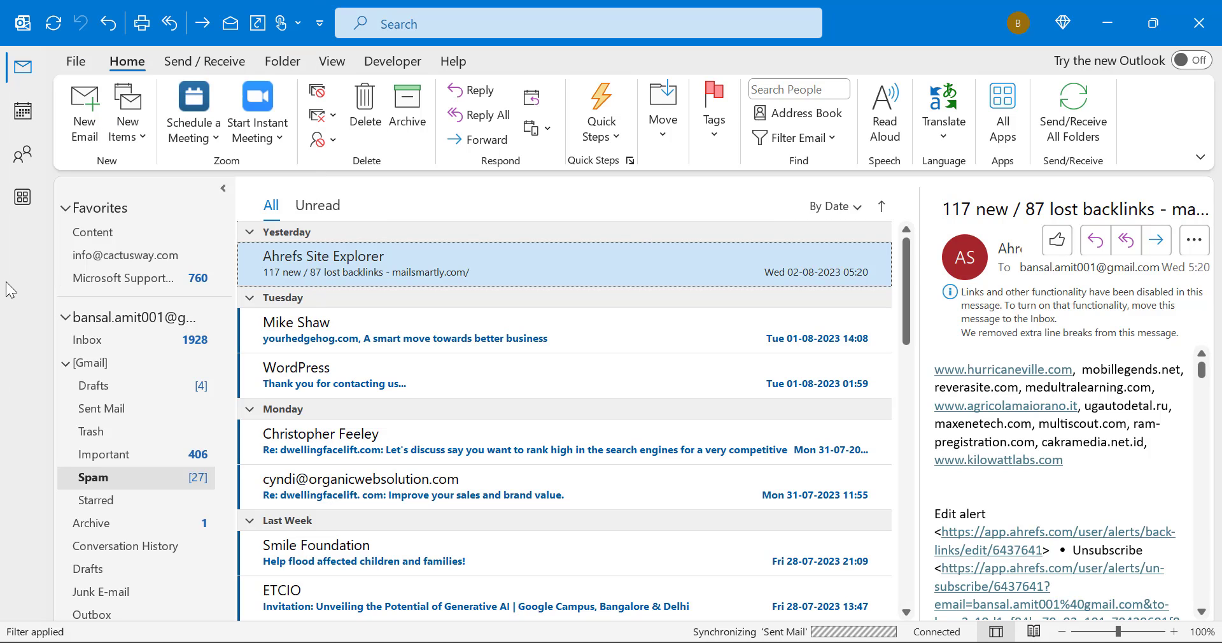
click(28, 116)
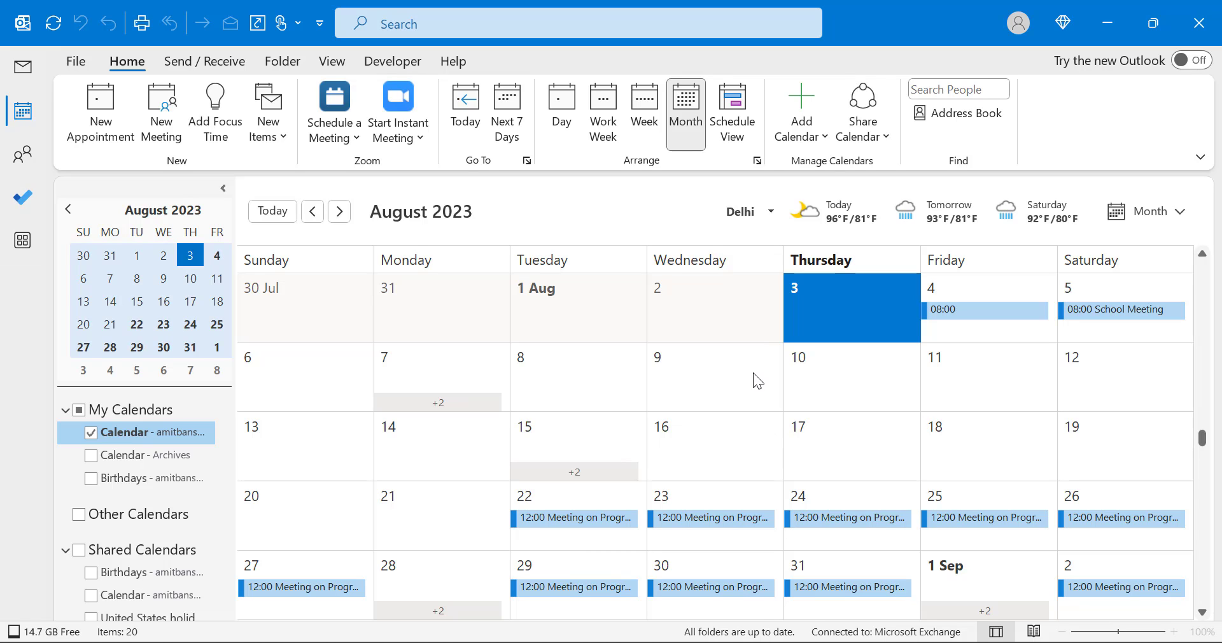
scroll(755, 376, down, 1)
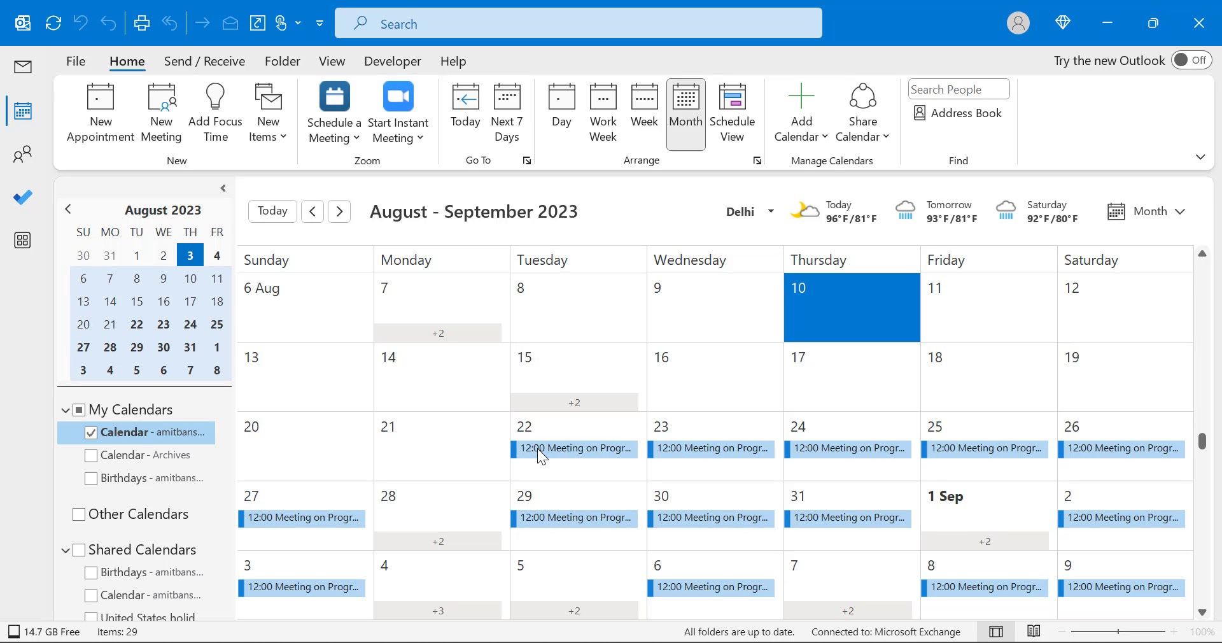
mouse_move(538, 450)
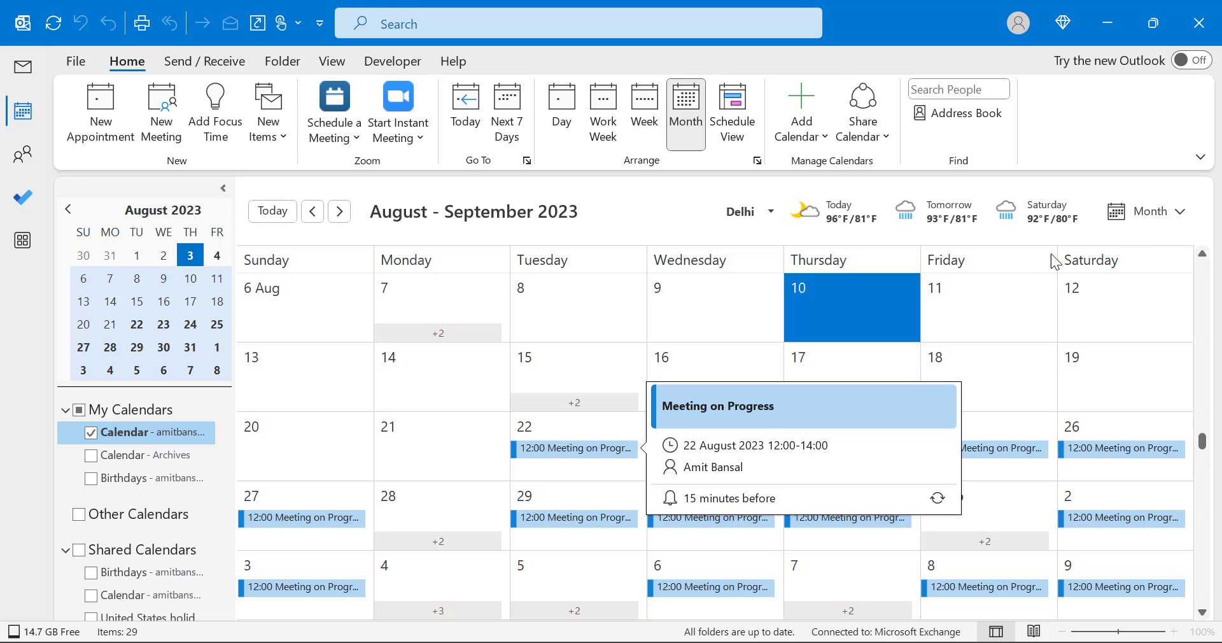
scroll(880, 464, down, 5)
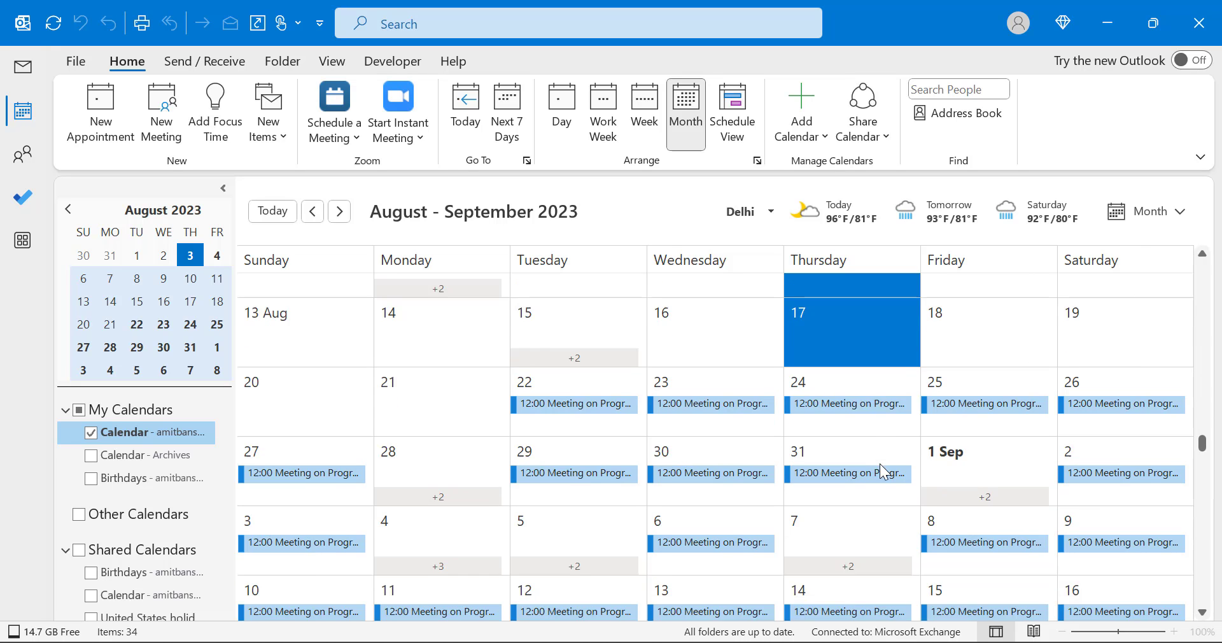
scroll(868, 457, down, 15)
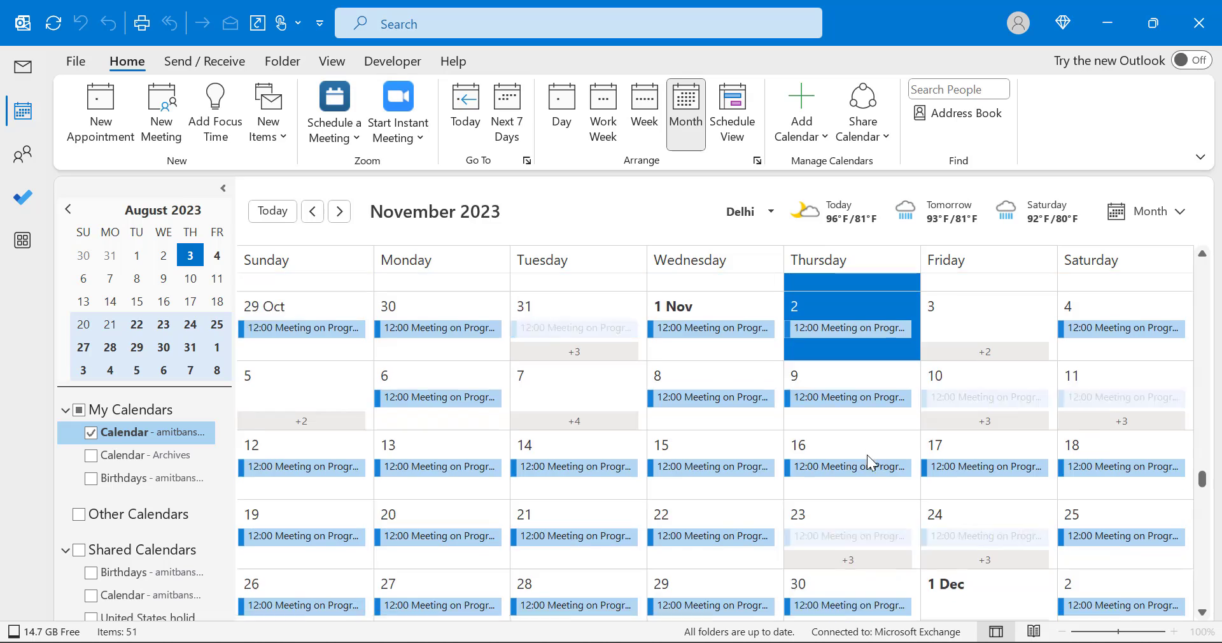
scroll(867, 456, up, 17)
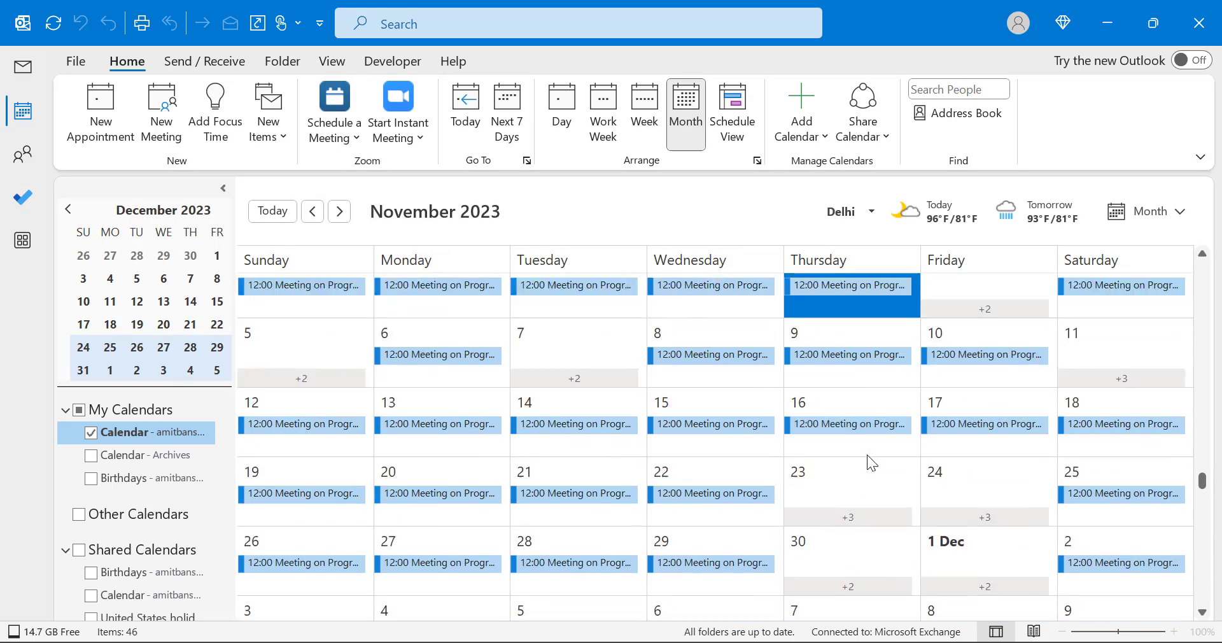
scroll(867, 459, up, 4)
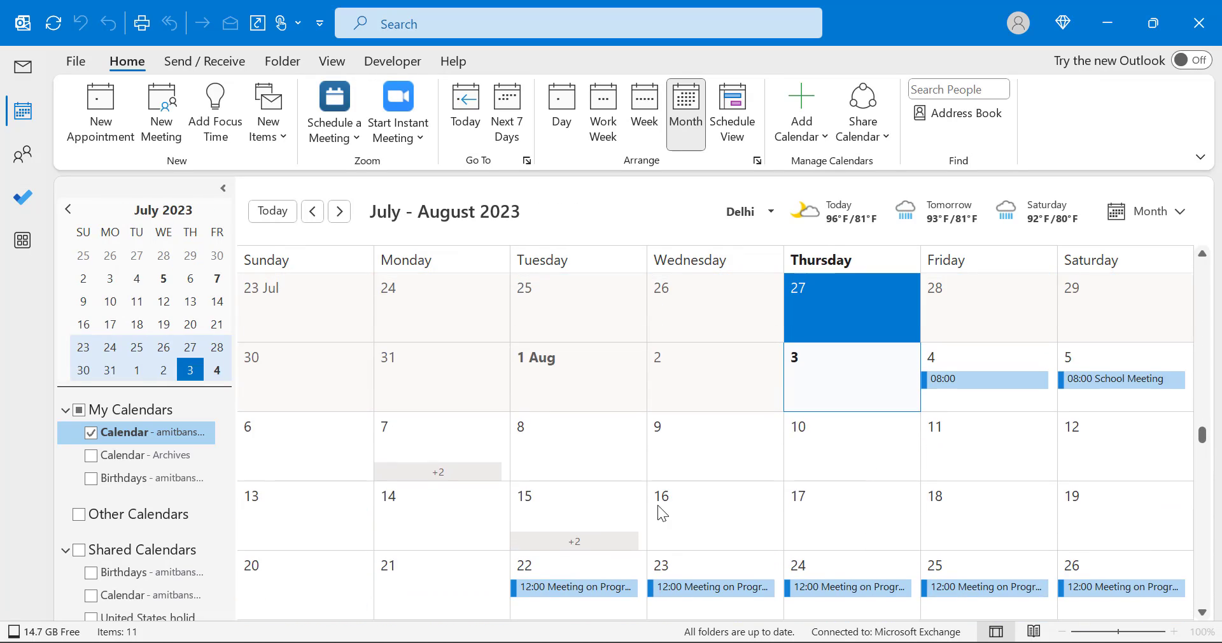
scroll(662, 509, down, 1)
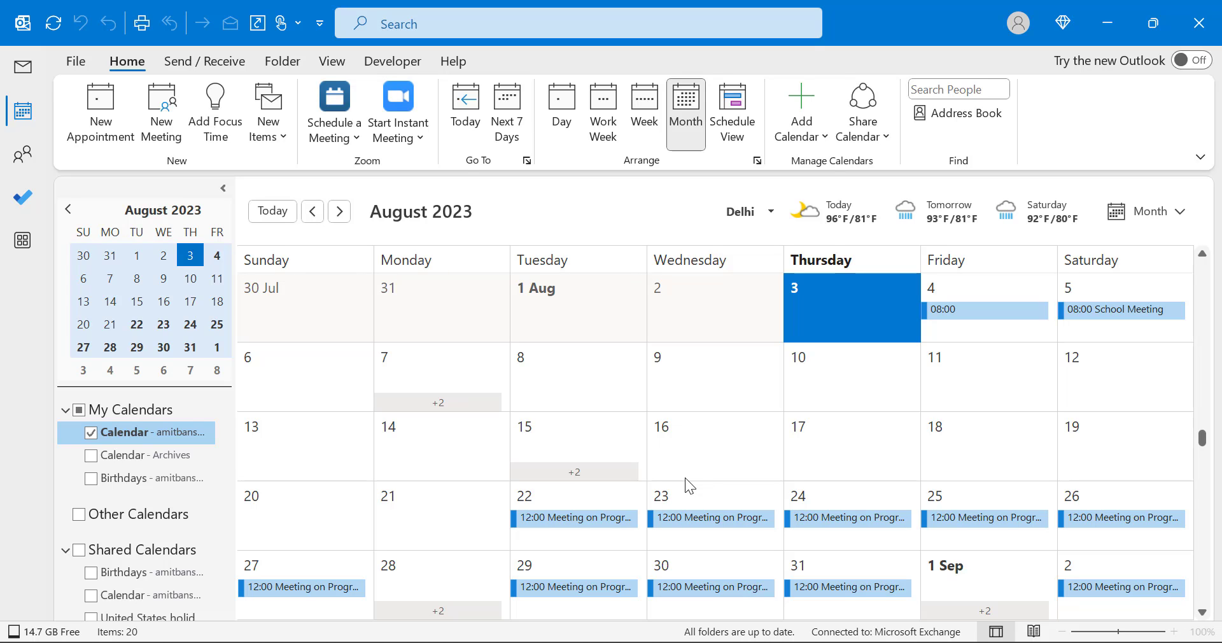